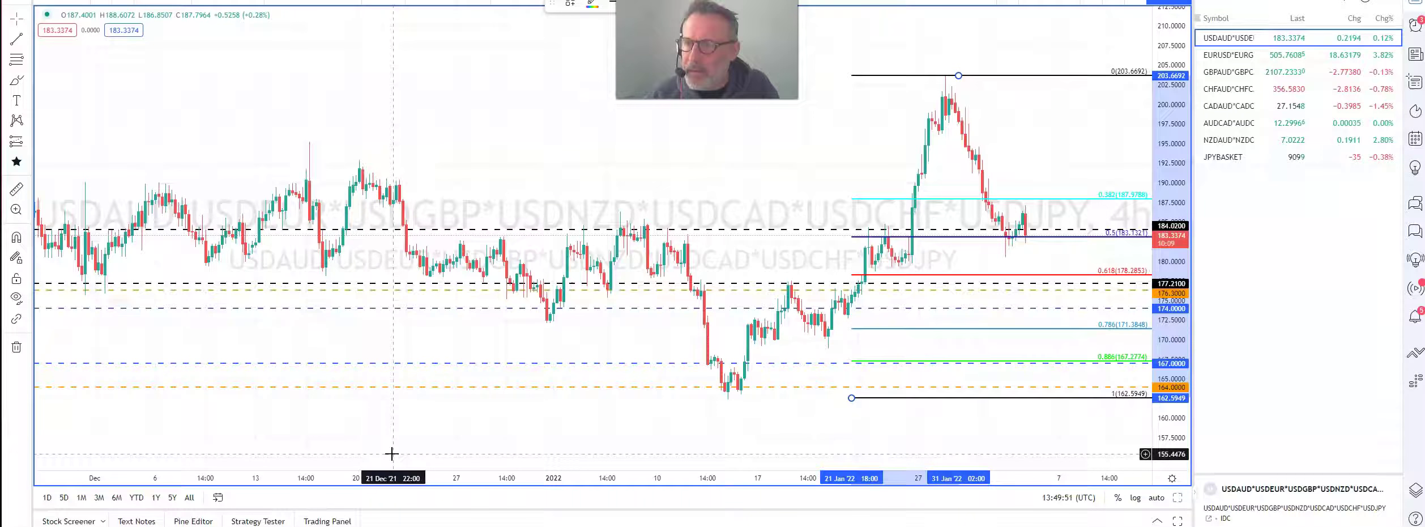
Move the lower anchor of the US dollar basket's Fibonacci retracement to the 13 January low at 162.3091
drag(736, 152, 518, 158)
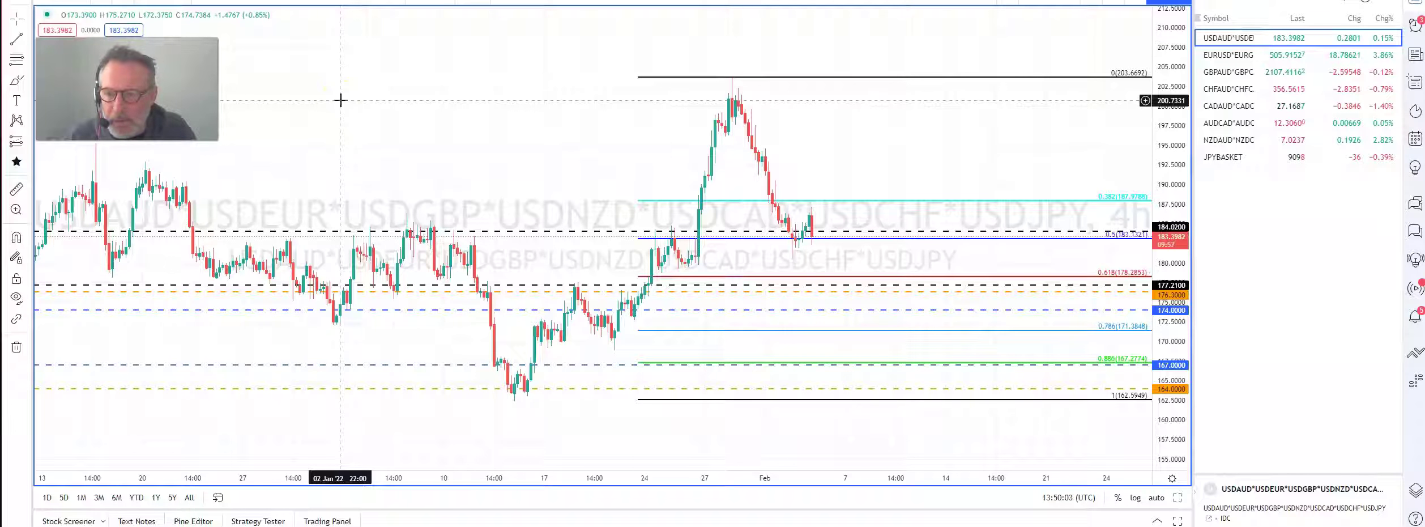
drag(640, 400, 515, 402)
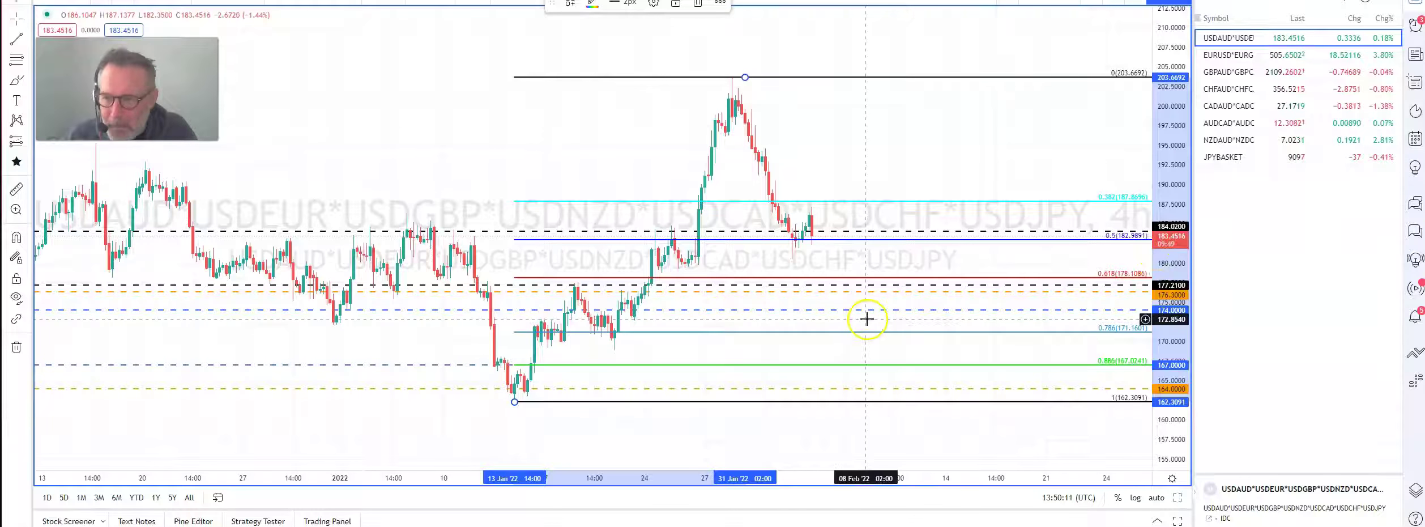
drag(864, 283, 872, 292)
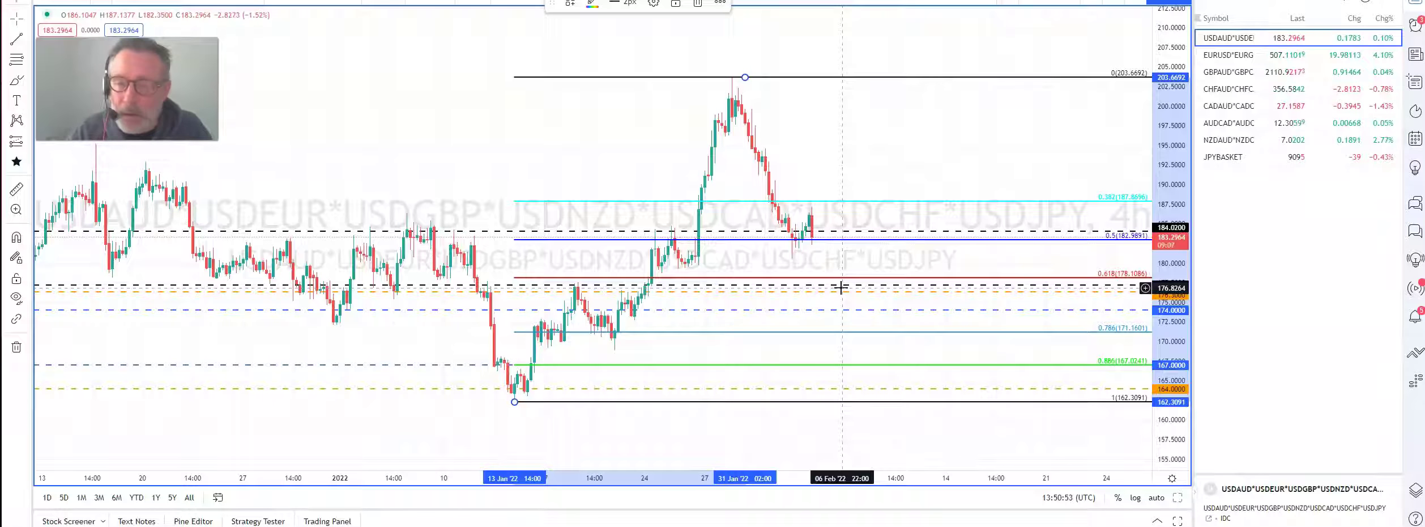
Compare the US dollar basket's Fibonacci support zone with the matching retracement area on the DXY 4-hour chart
click(837, 285)
click(839, 288)
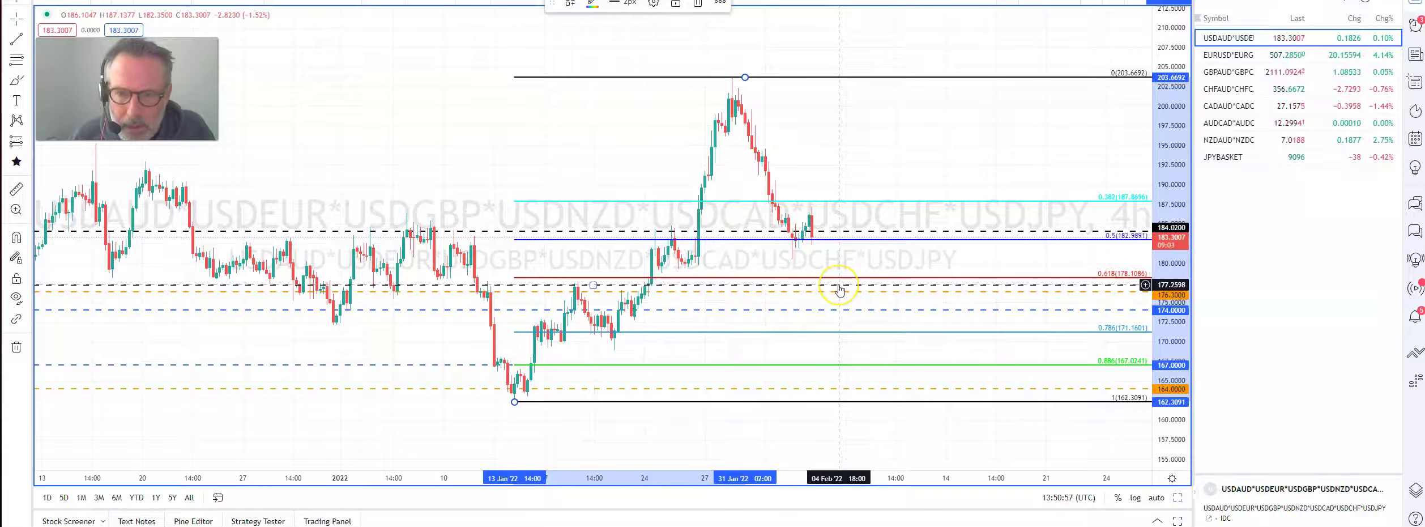
click(817, 216)
click(851, 211)
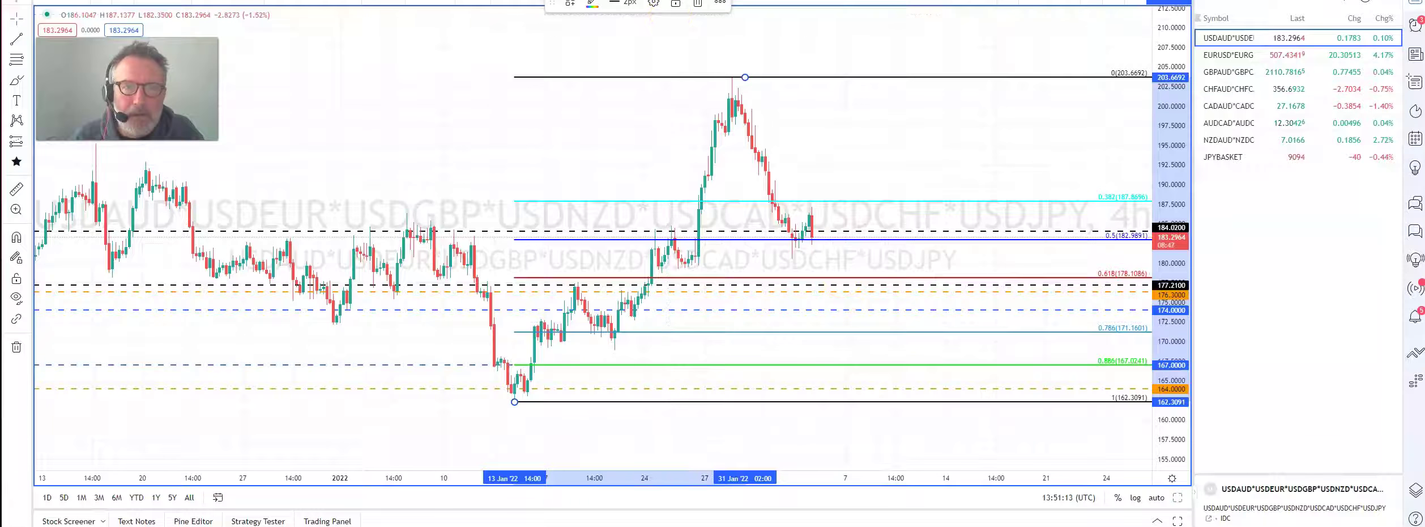
key(ctrl+Tab)
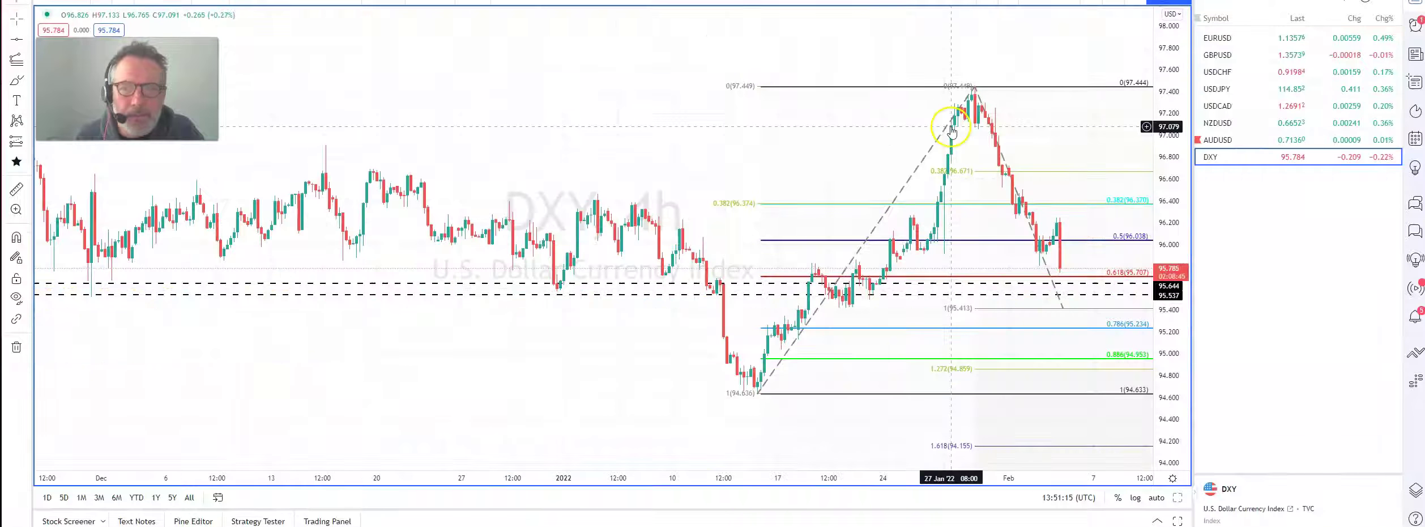
drag(811, 131, 674, 115)
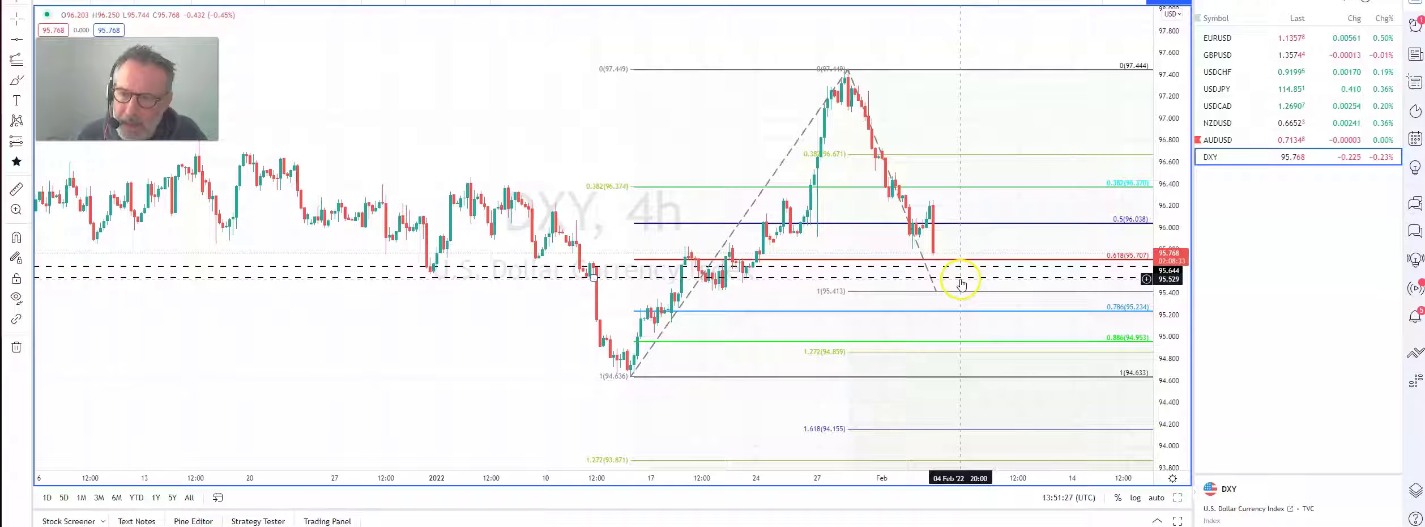
key(ctrl+Tab)
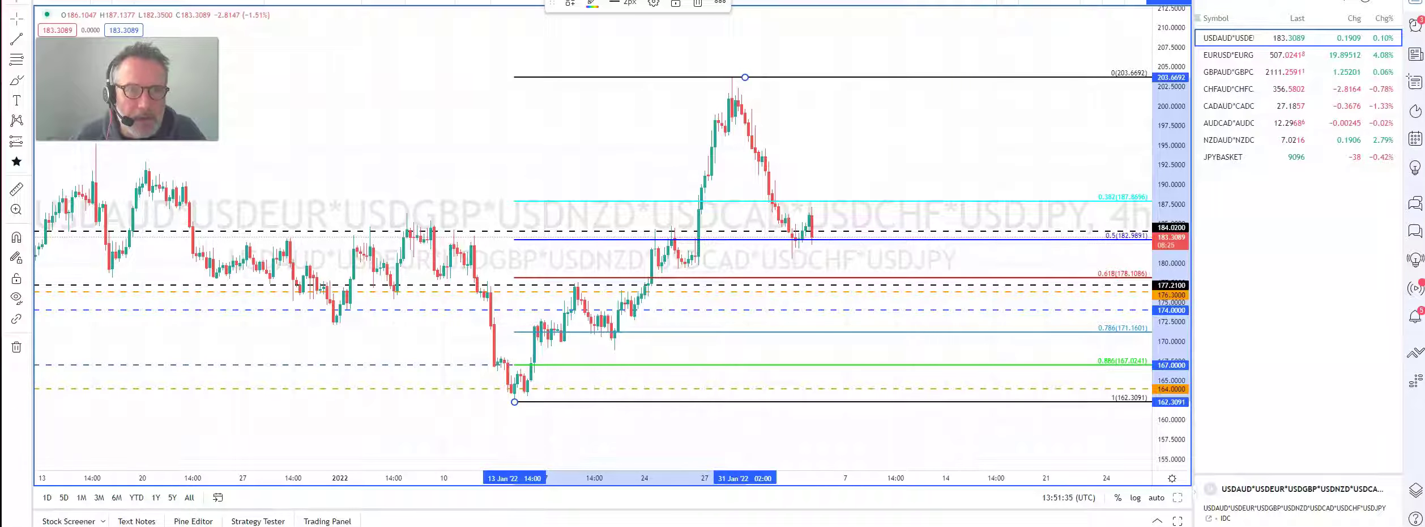
key(ctrl+shift+Tab)
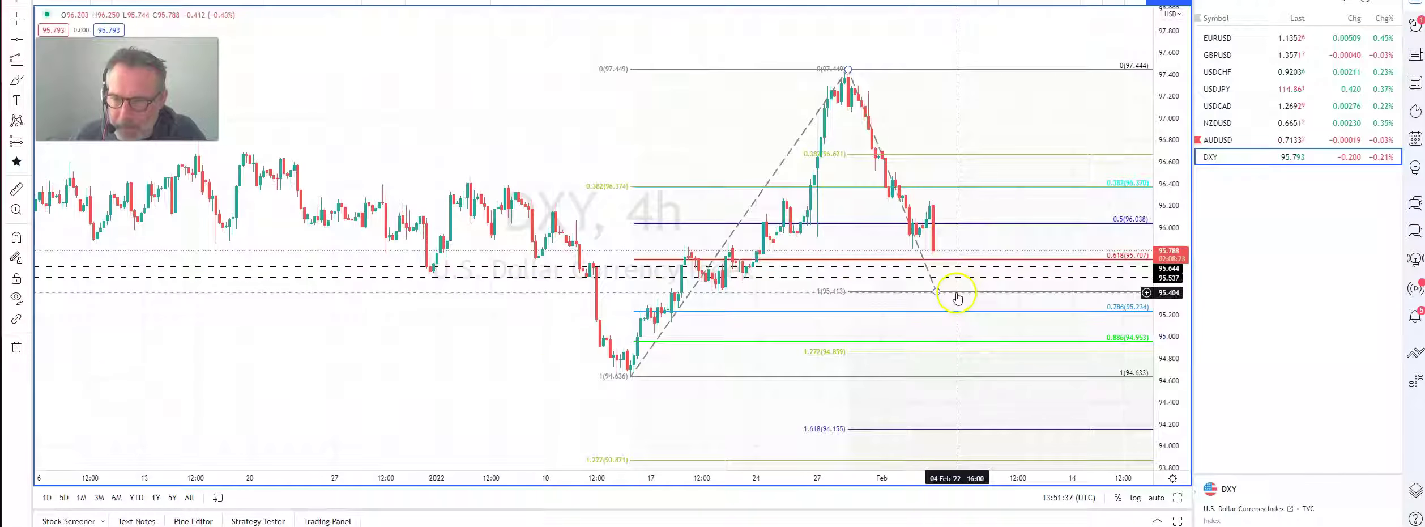
Draw an XABCD pattern on the DXY 4-hour chart through 94.644, 97.453, 95.380, 96.825 and 92.916
drag(1167, 218, 1160, 290)
drag(686, 181, 575, 125)
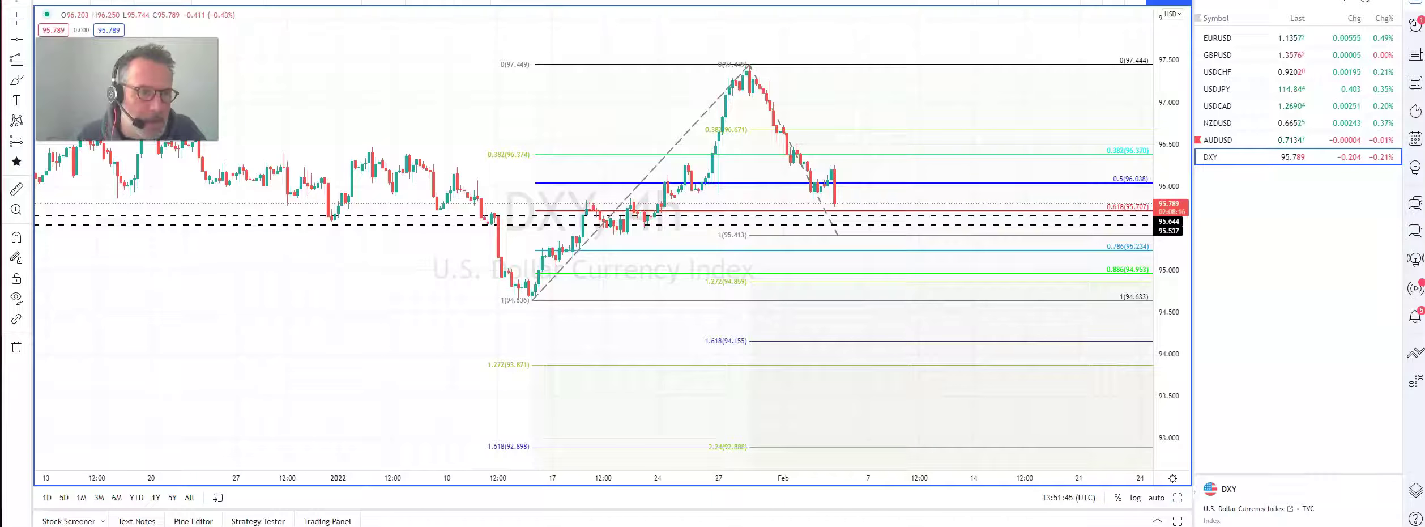
click(17, 121)
click(532, 300)
click(752, 64)
click(838, 238)
click(894, 164)
click(933, 117)
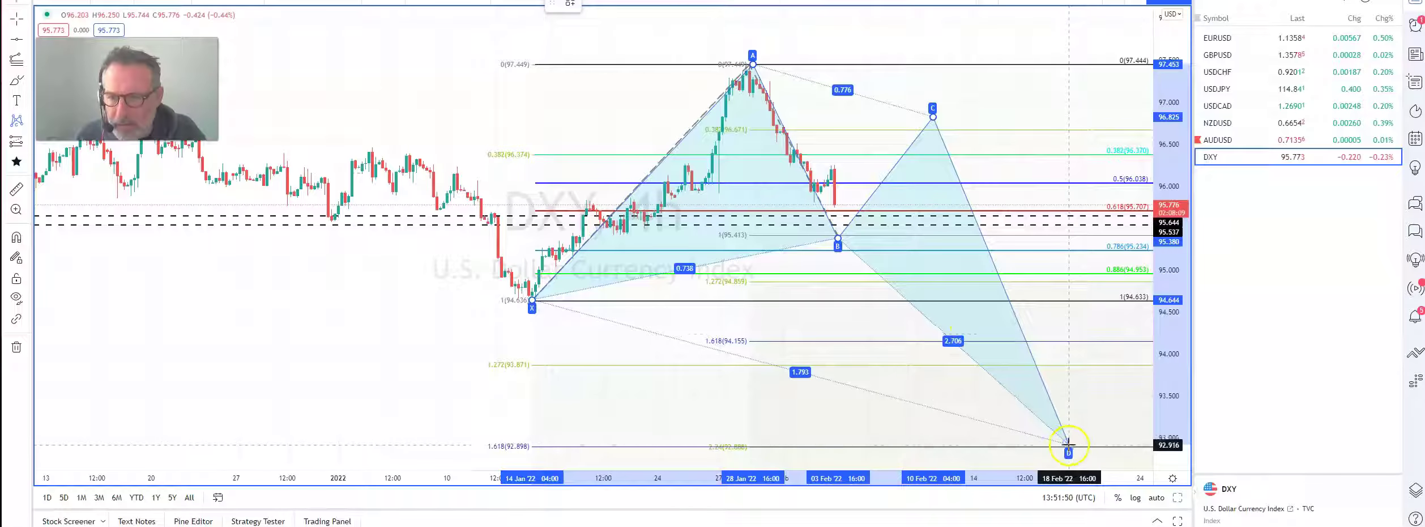
click(1069, 444)
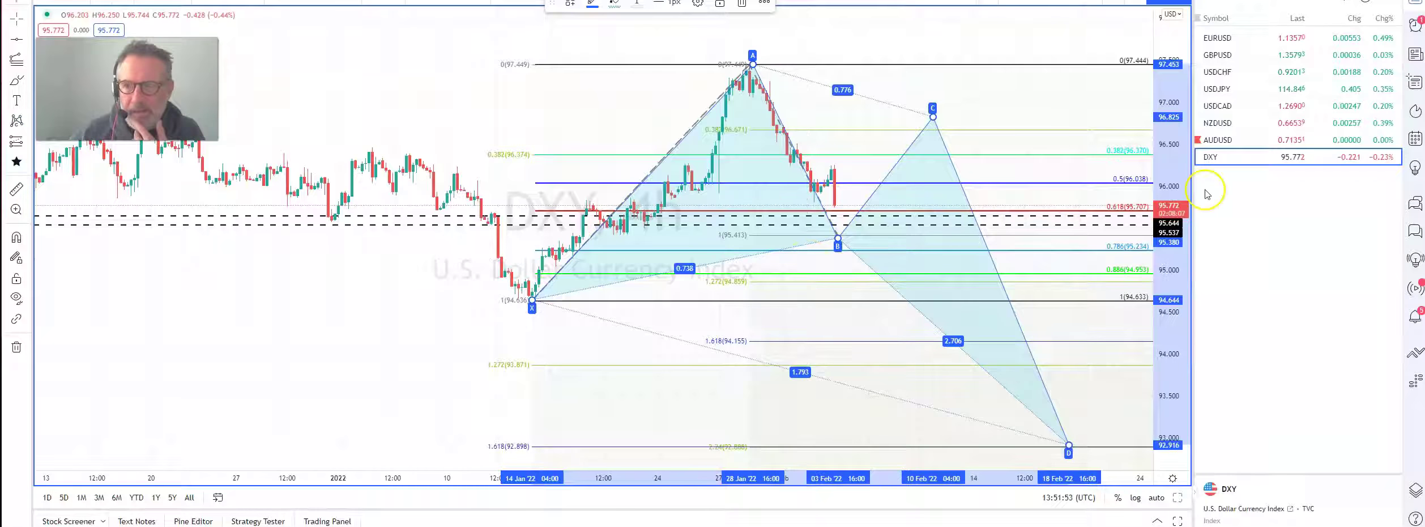
Load EURUSD in the multi-chart layout and maximize its 8-hour chart, with the January swing and its Fibonacci levels in view
click(1213, 38)
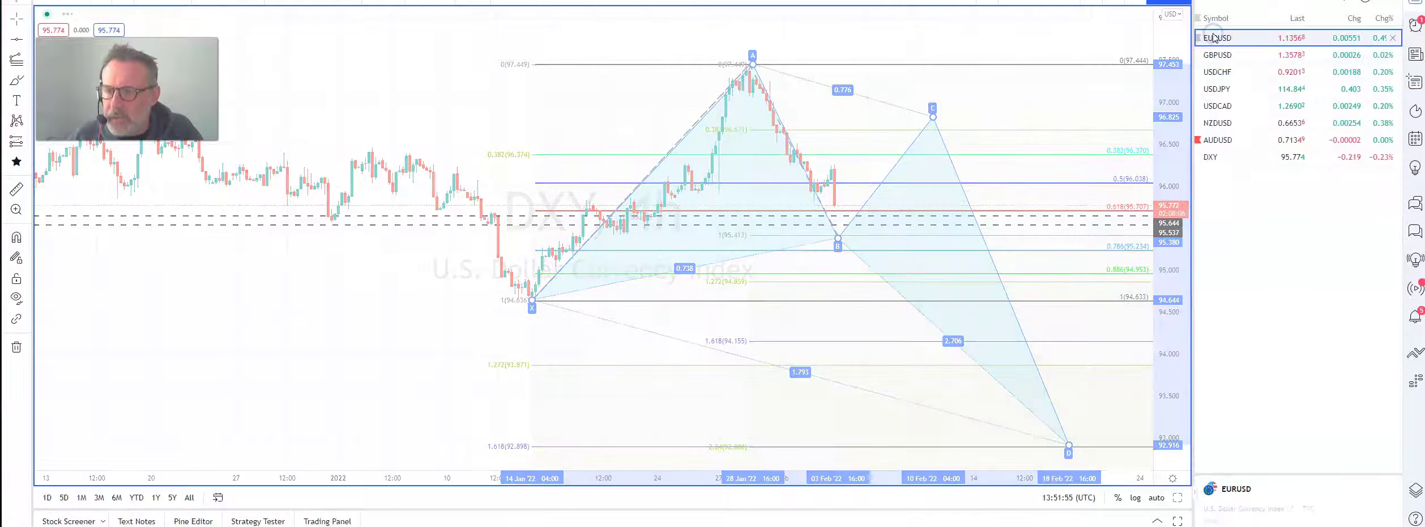
click(1178, 497)
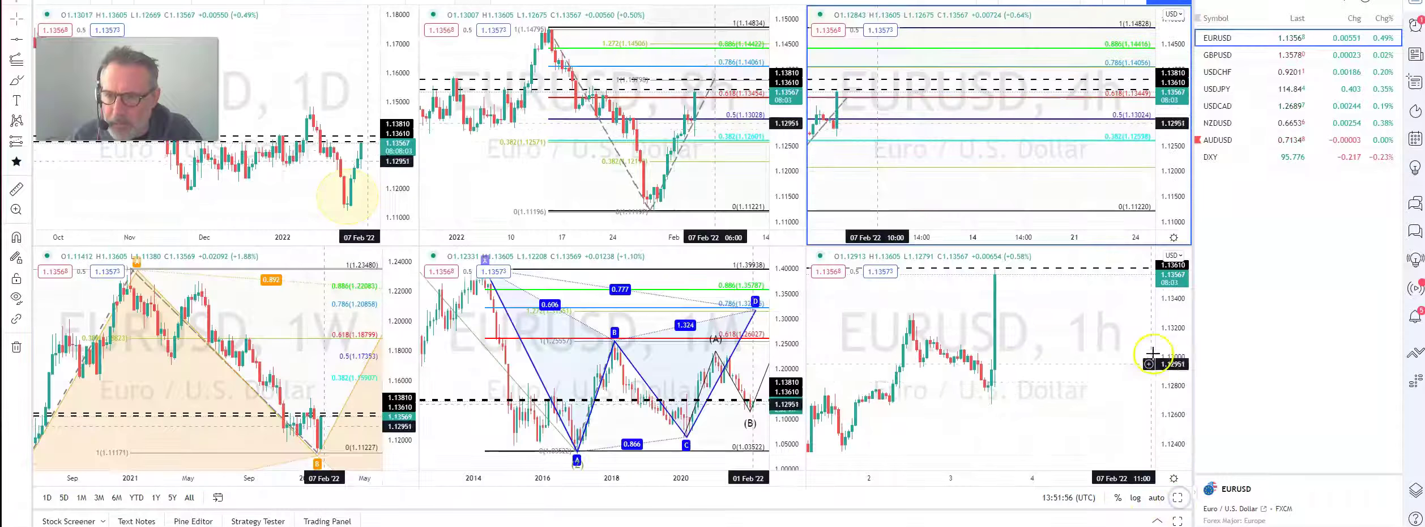
drag(918, 153, 1043, 162)
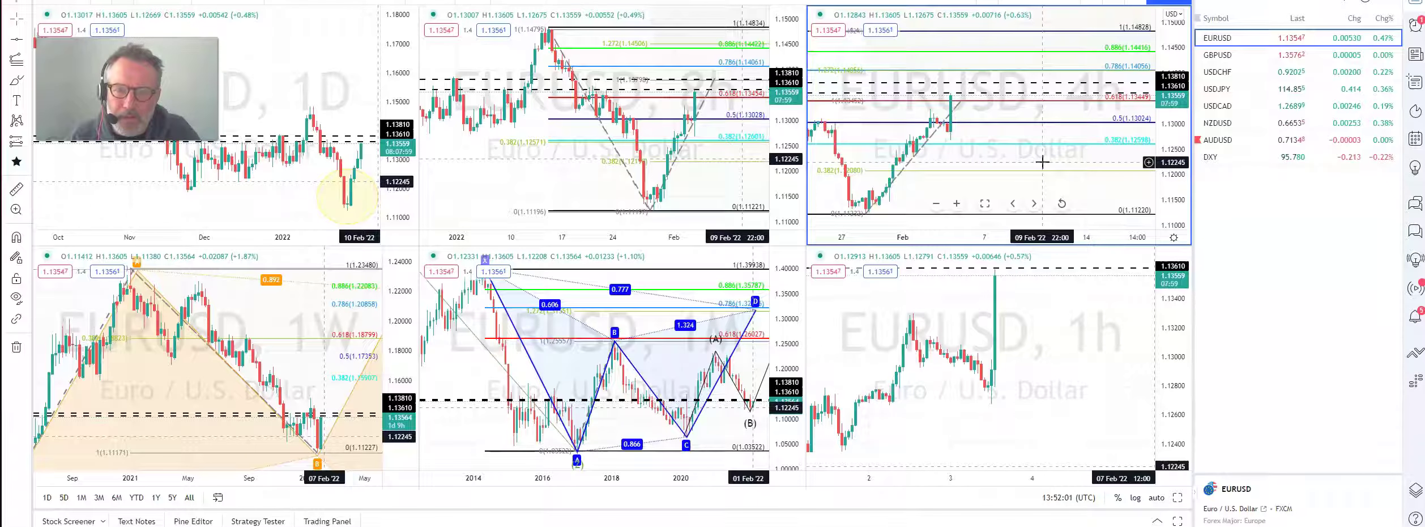
click(735, 177)
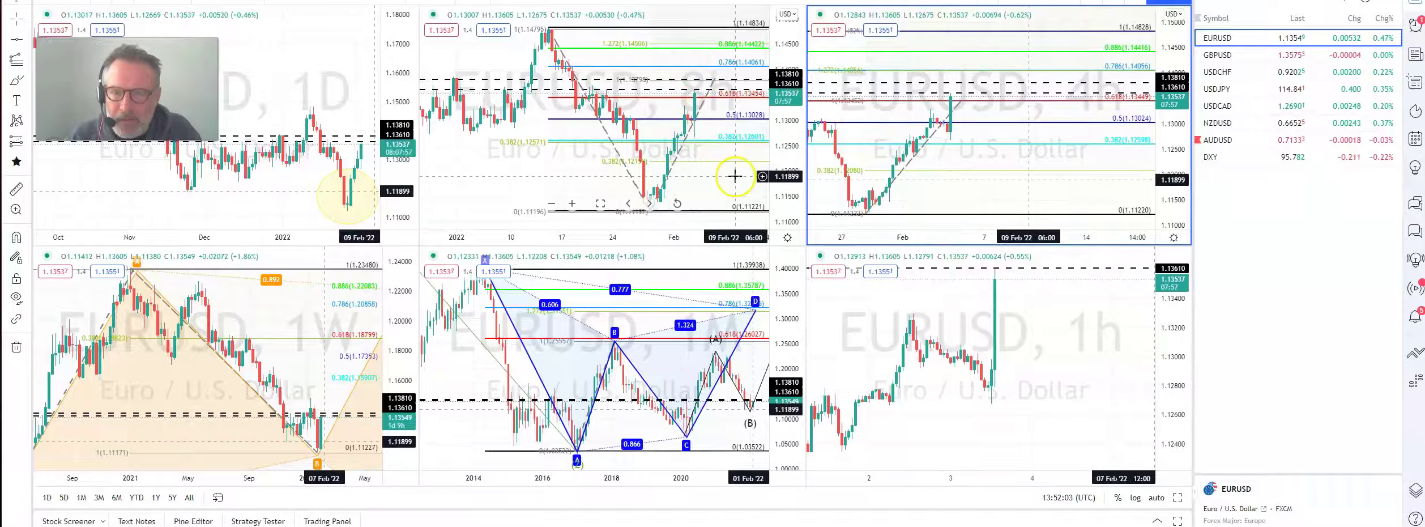
click(1178, 498)
drag(1175, 317, 1175, 354)
drag(913, 358, 742, 367)
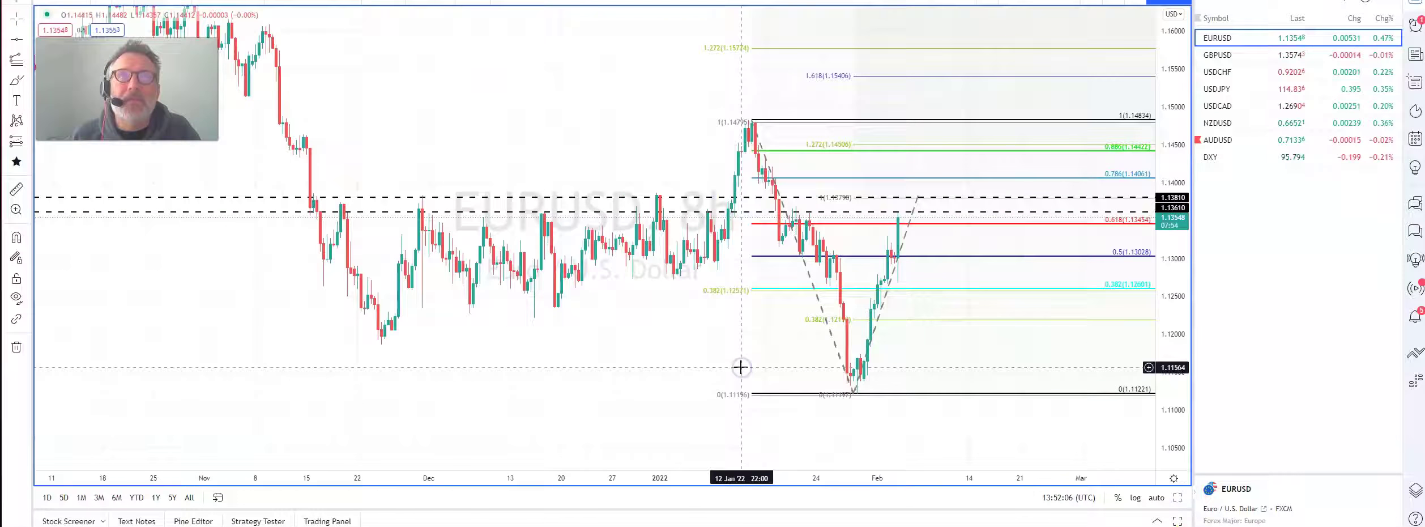
Examine the EURUSD 8-hour rally against the 0.618 retracement and the dashed resistance lines at 1.13610 and 1.13810
click(821, 318)
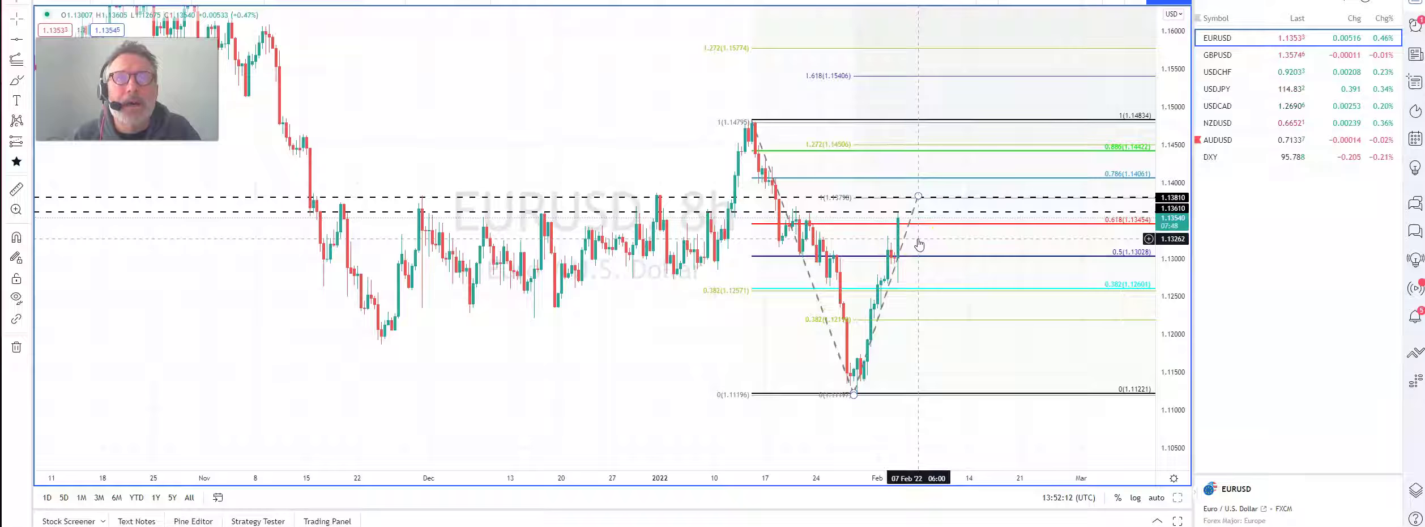
click(894, 255)
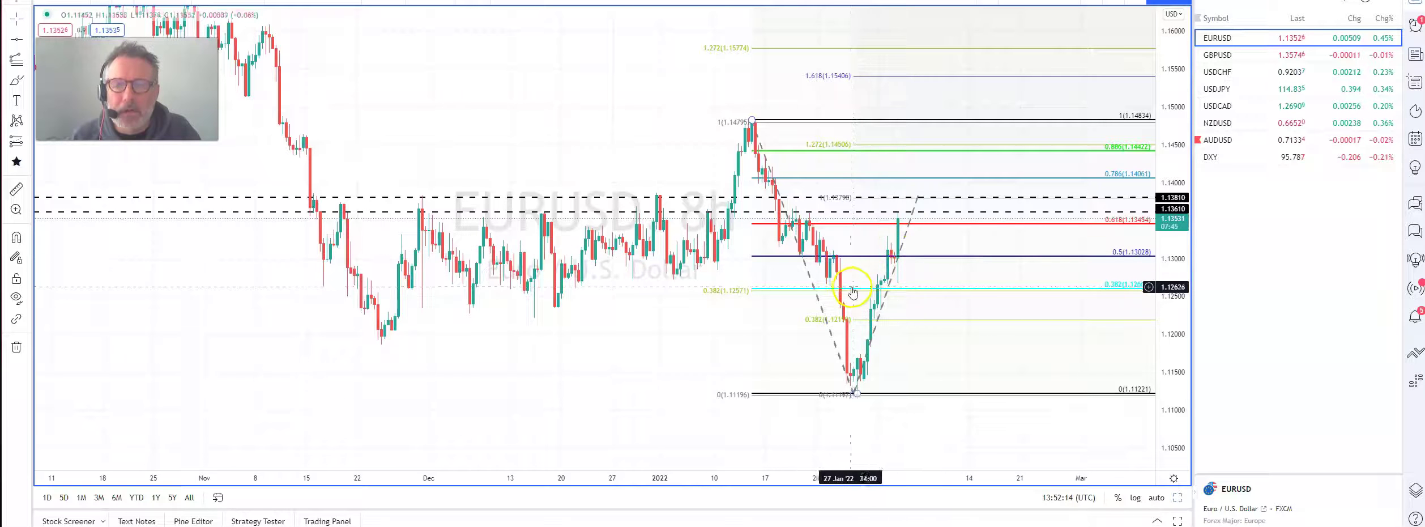
click(900, 225)
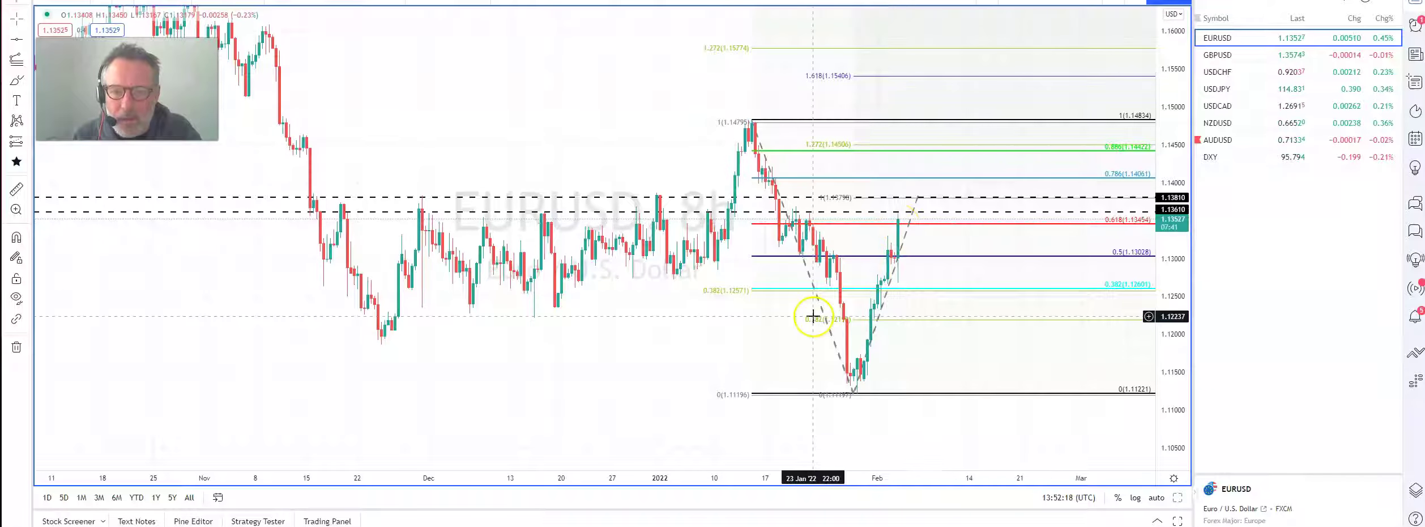
click(521, 195)
mouse_move(509, 439)
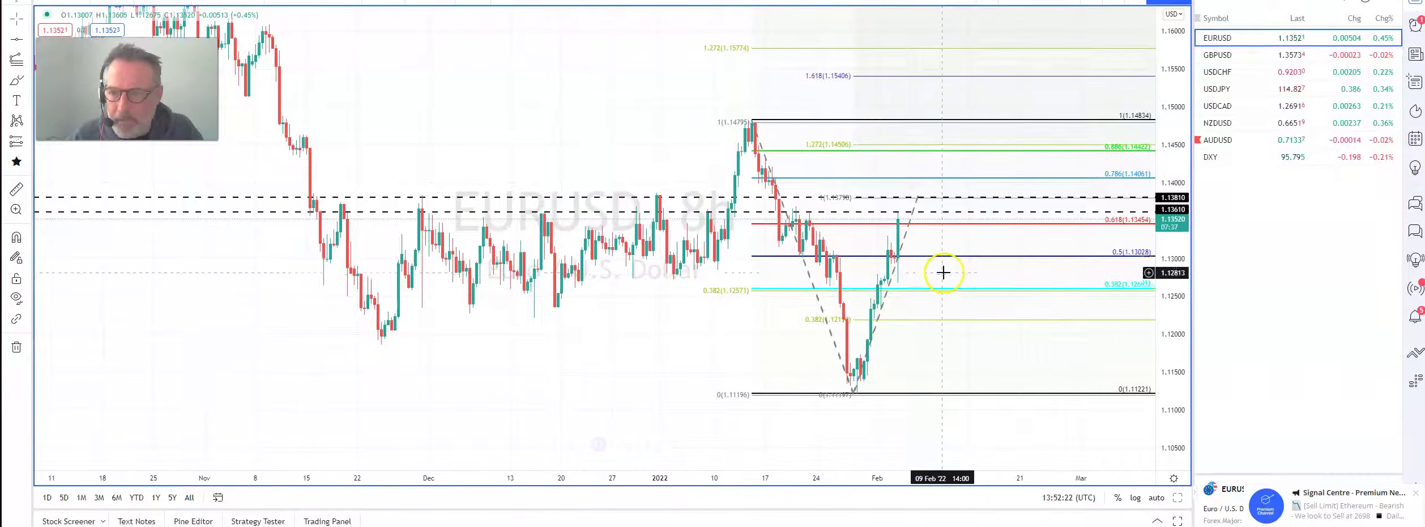
drag(1167, 270, 1167, 317)
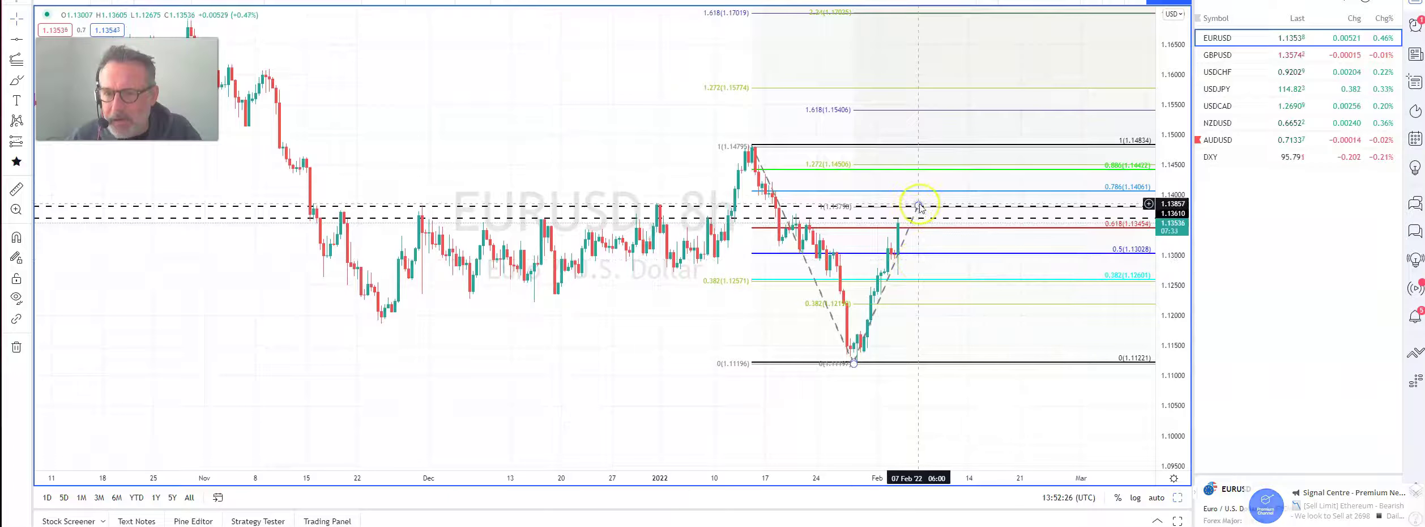
drag(548, 95, 481, 117)
click(857, 228)
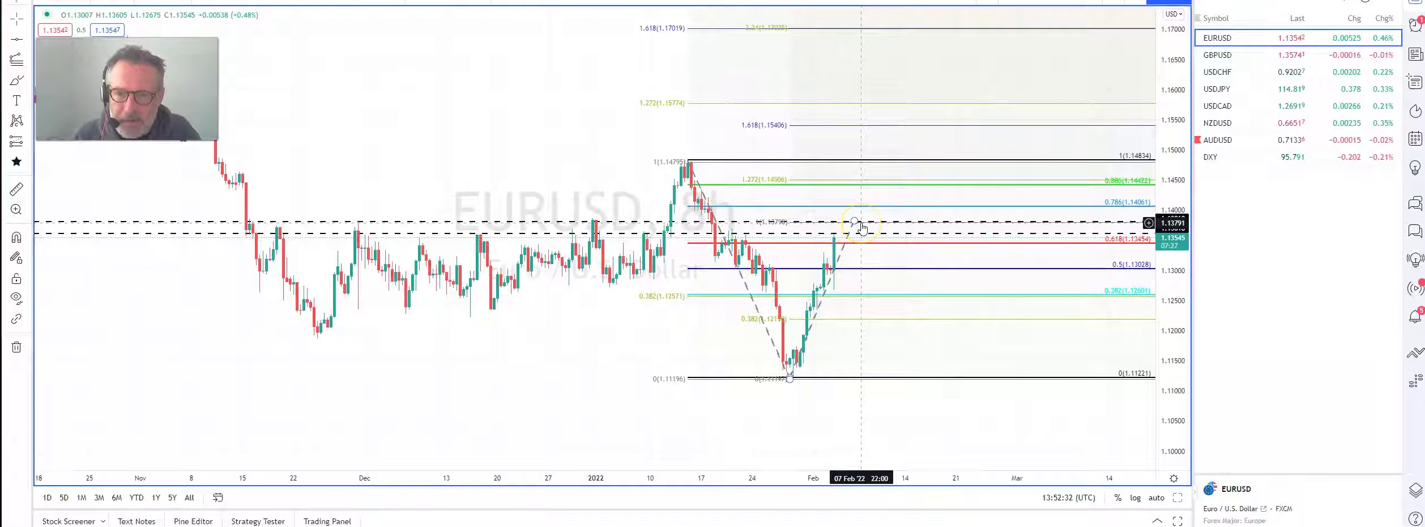
click(877, 245)
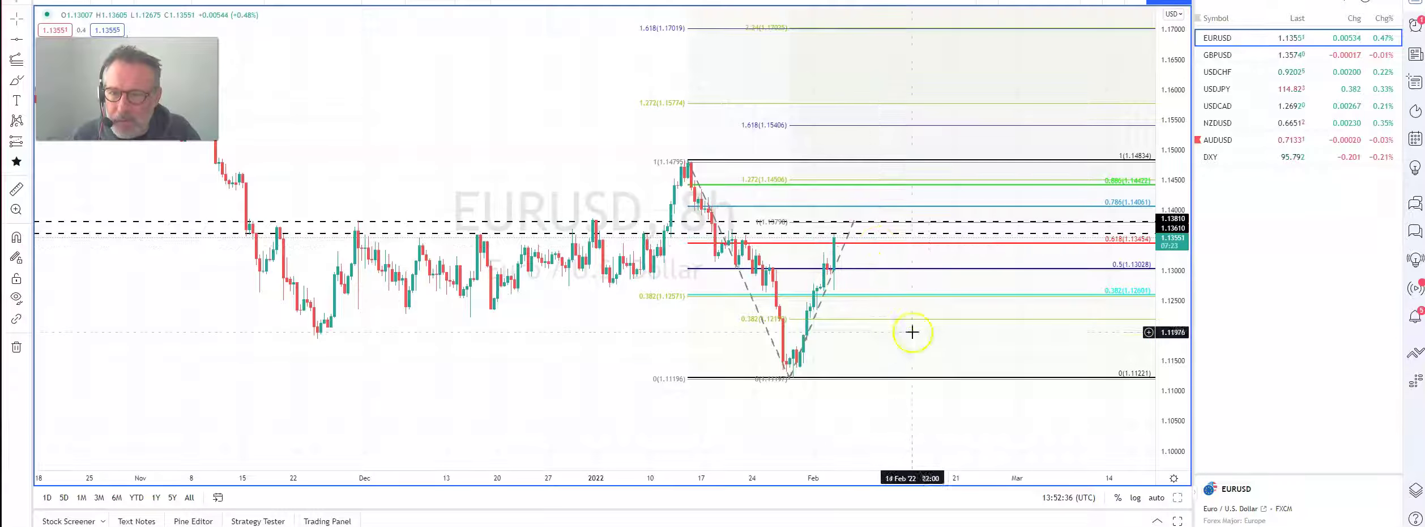
Restore the multi-chart layout, load GBPUSD and inspect its 4-hour rally against the Fibonacci levels
click(1177, 497)
click(1217, 54)
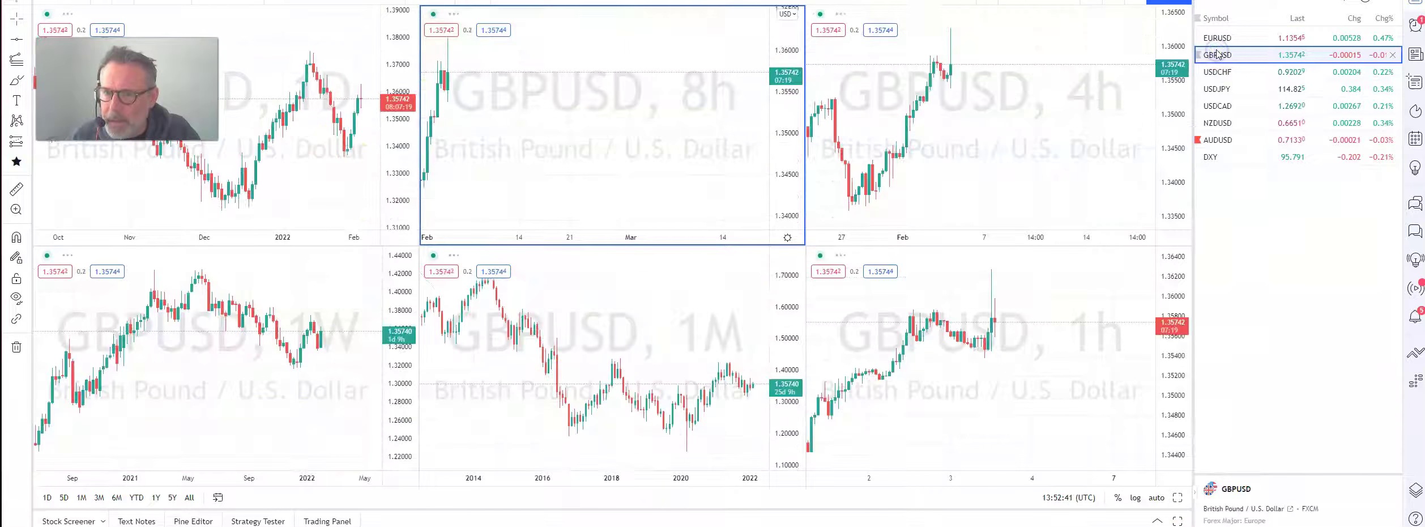
drag(532, 79, 788, 163)
drag(1171, 102, 1171, 147)
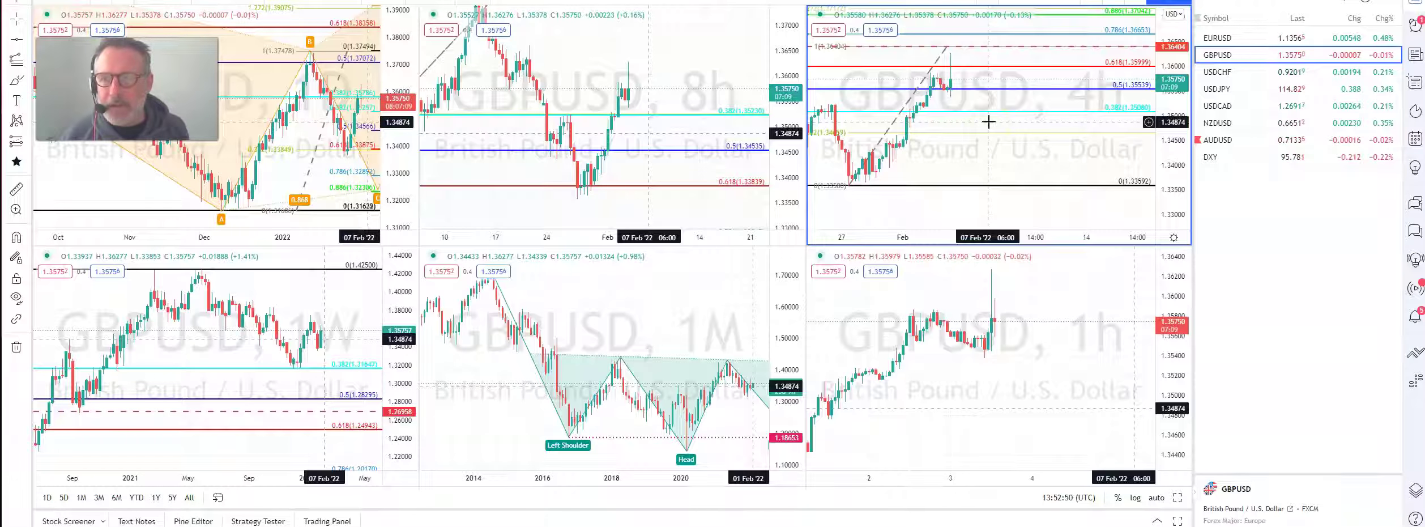
click(939, 118)
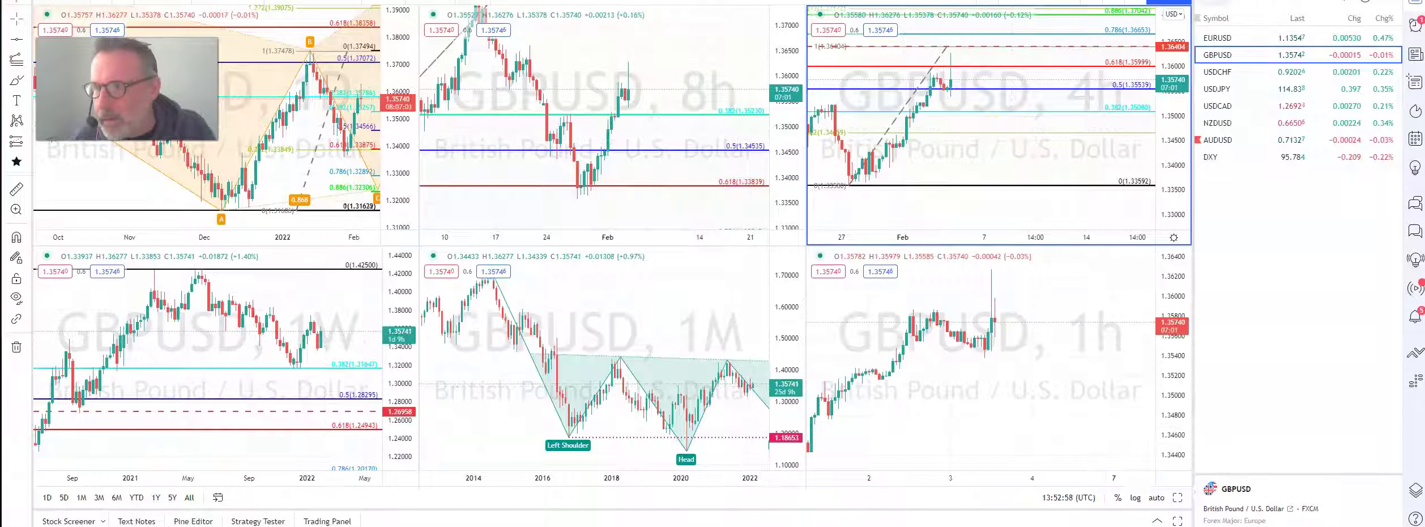
Switch to the GBP watchlist, load EURGBP and maximize its 1-hour chart so the whole XABCD pattern fits
click(1216, 4)
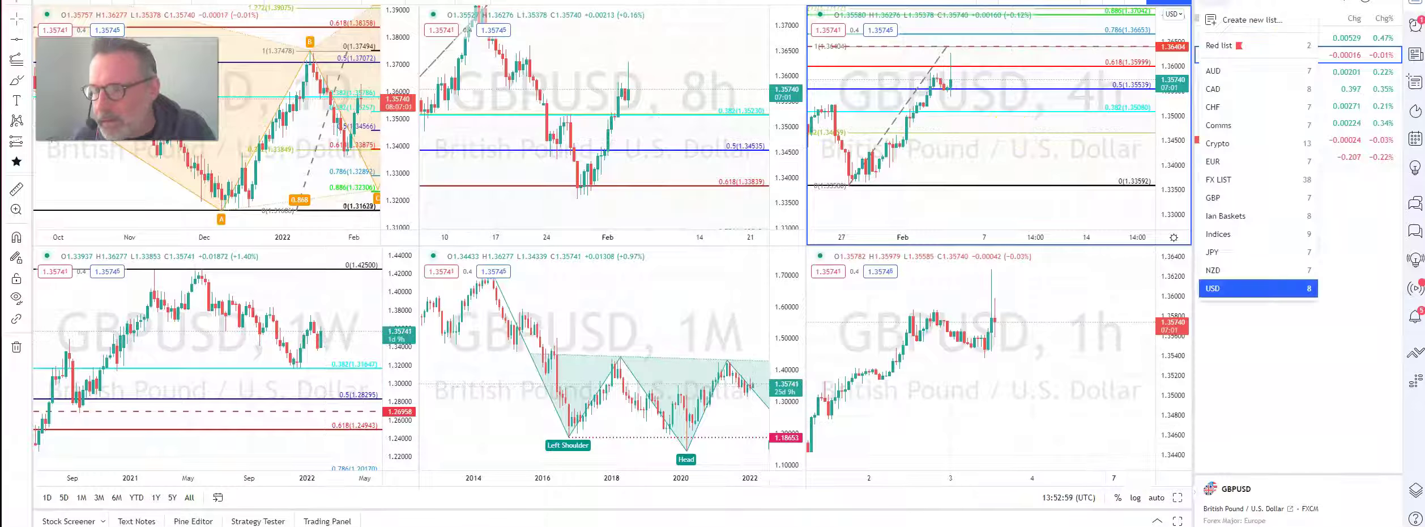
click(1218, 199)
click(1217, 55)
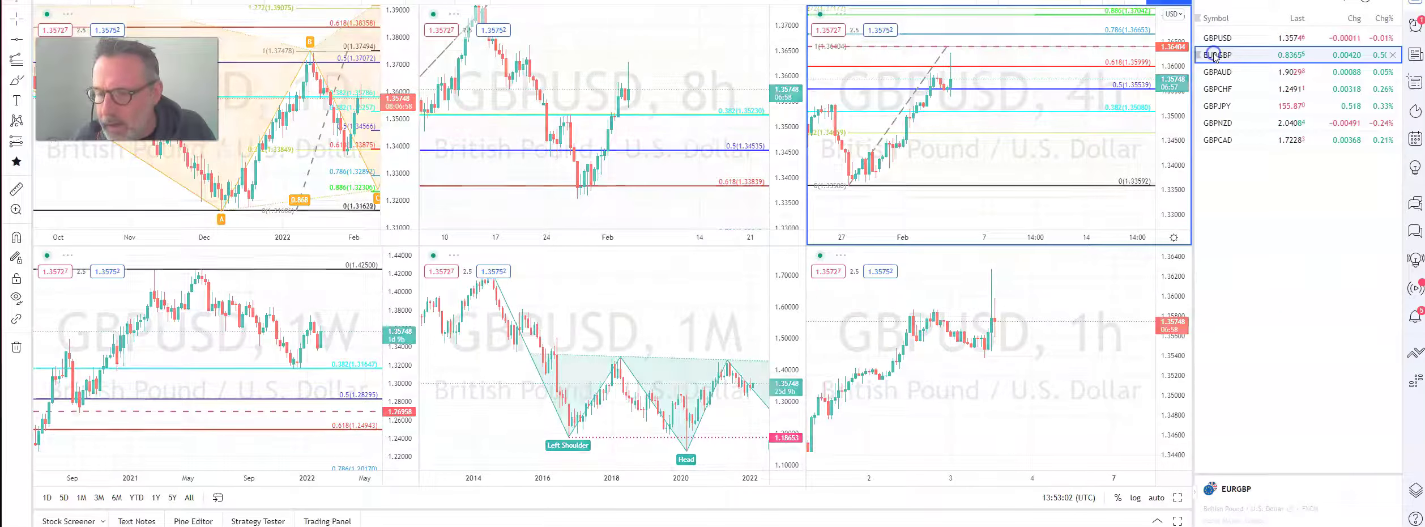
click(1178, 497)
drag(1159, 340, 1165, 410)
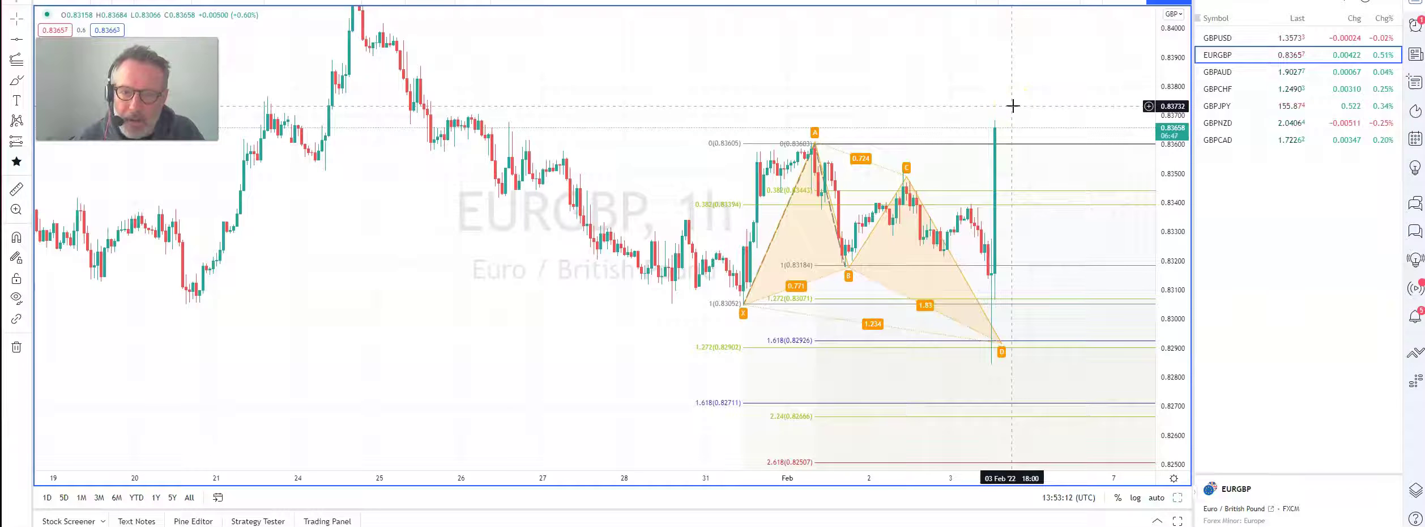
Maximize the EURGBP weekly chart instead and examine current price against the 2019 and 2020 lows near the 0.82837 level
click(1178, 497)
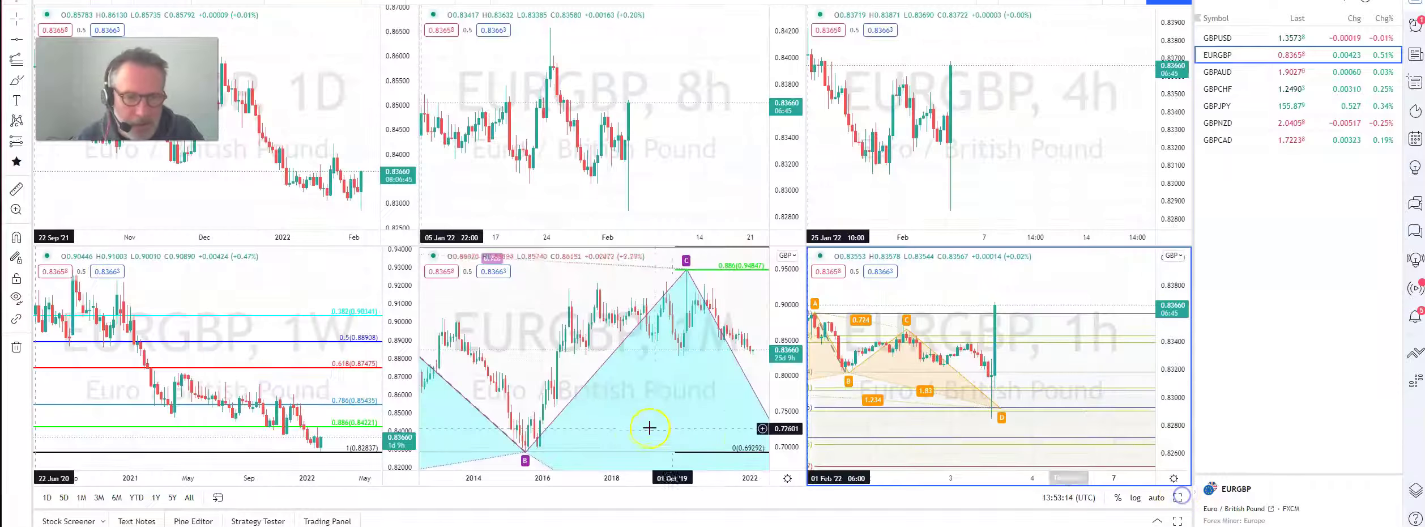
click(298, 362)
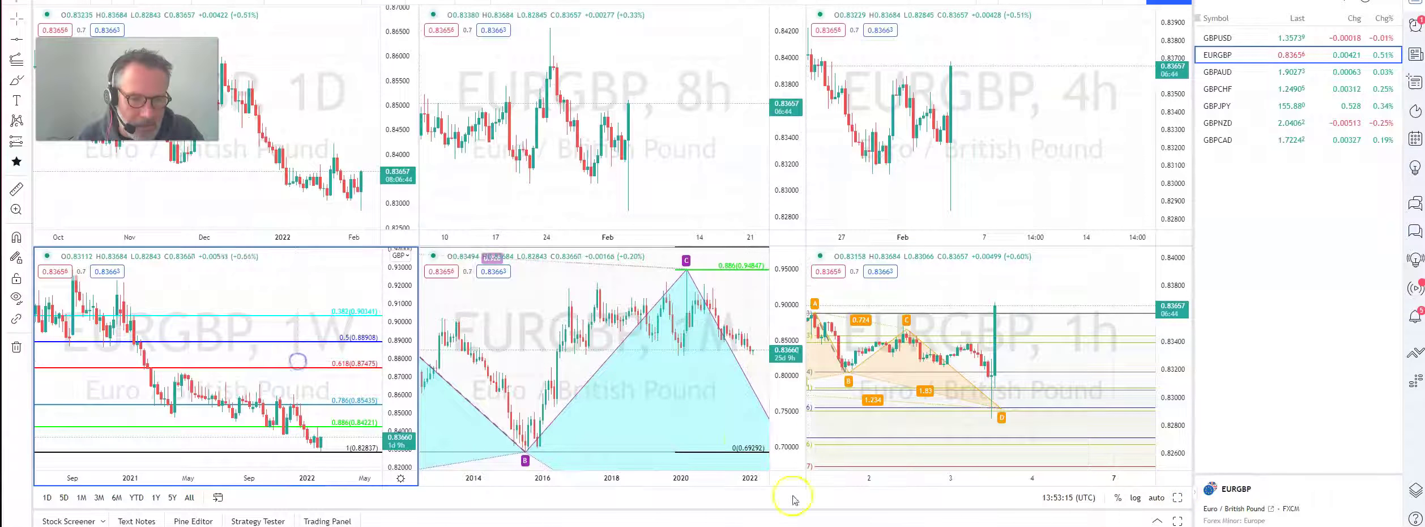
click(1178, 498)
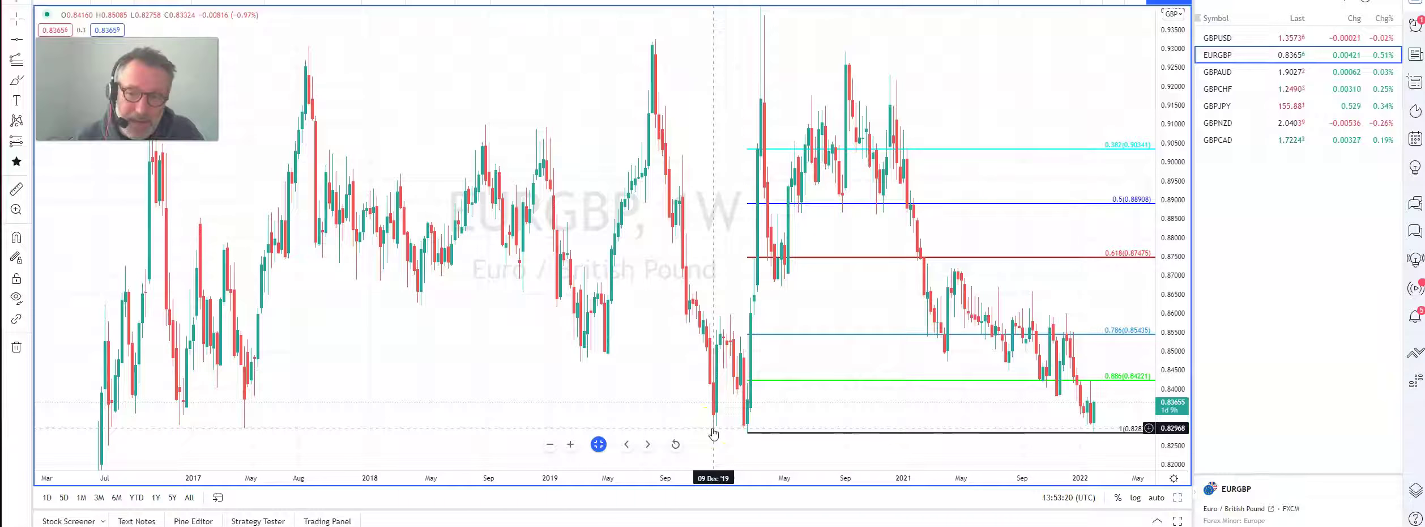
click(762, 433)
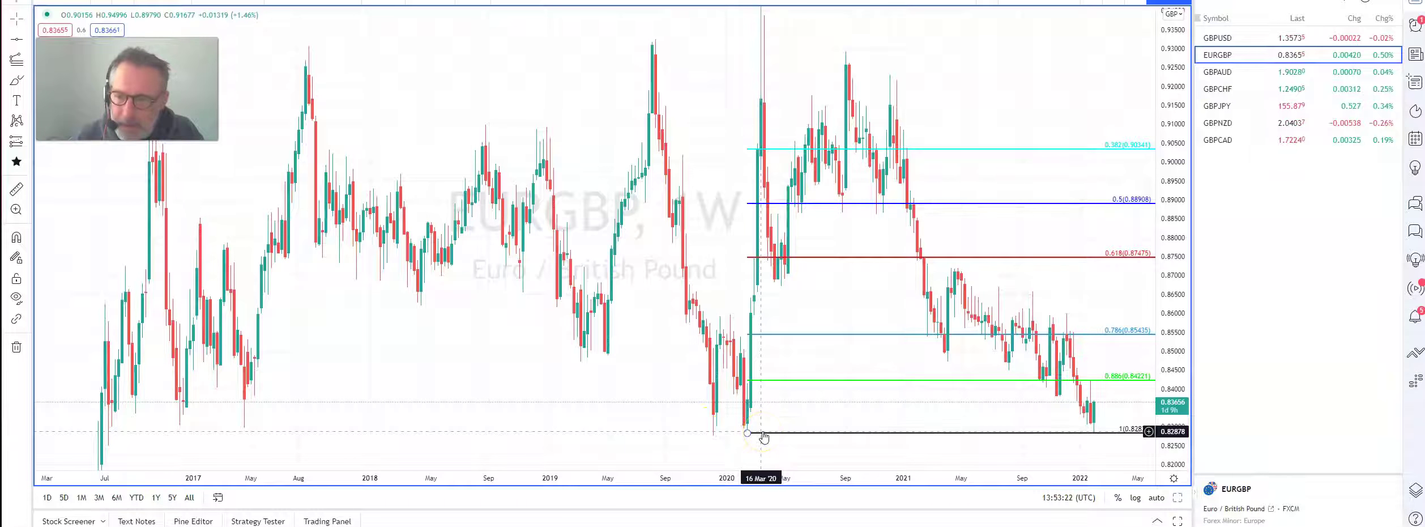
click(1106, 408)
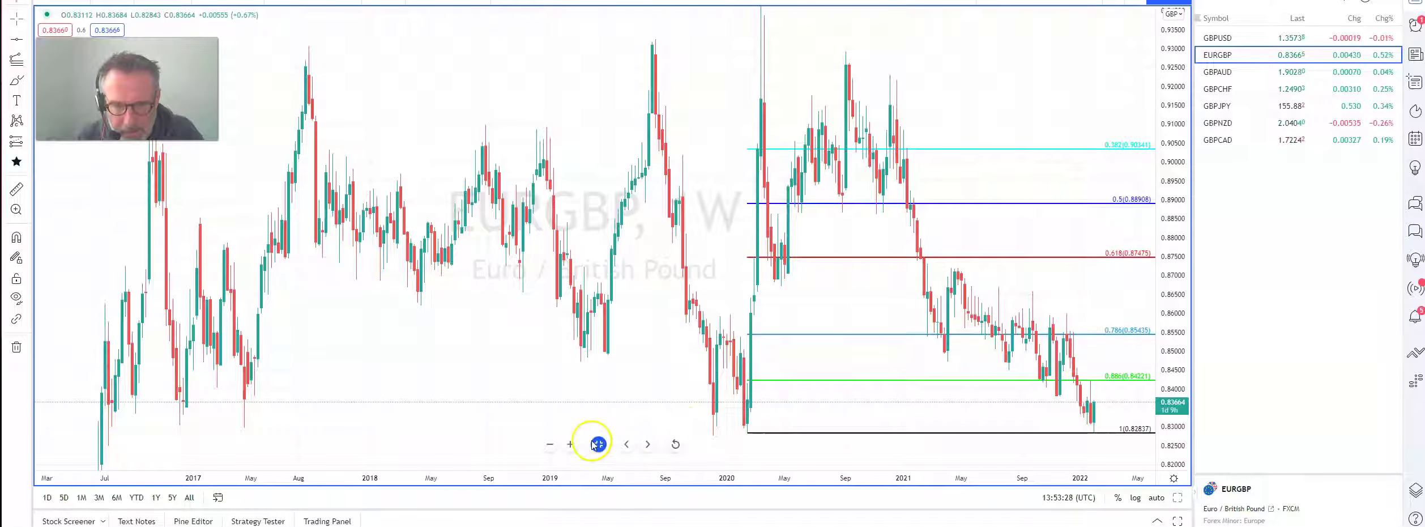
Examine the EURGBP weekly chart up close around the 0.82837 level, dismiss the notification and restore the multi-chart layout
click(571, 444)
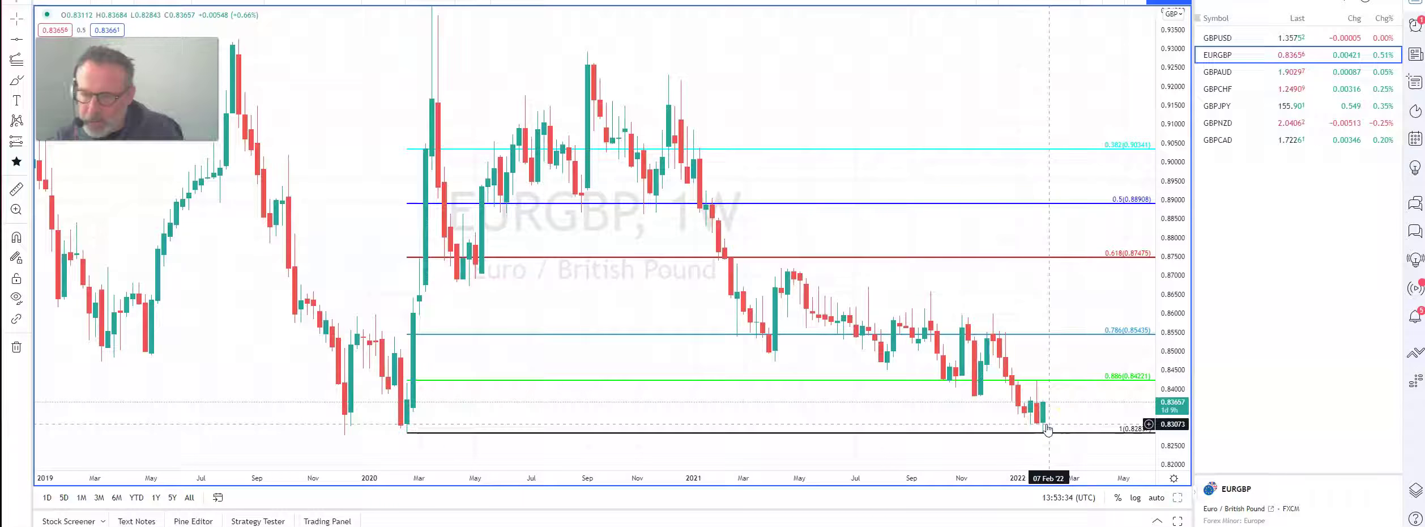
click(1065, 401)
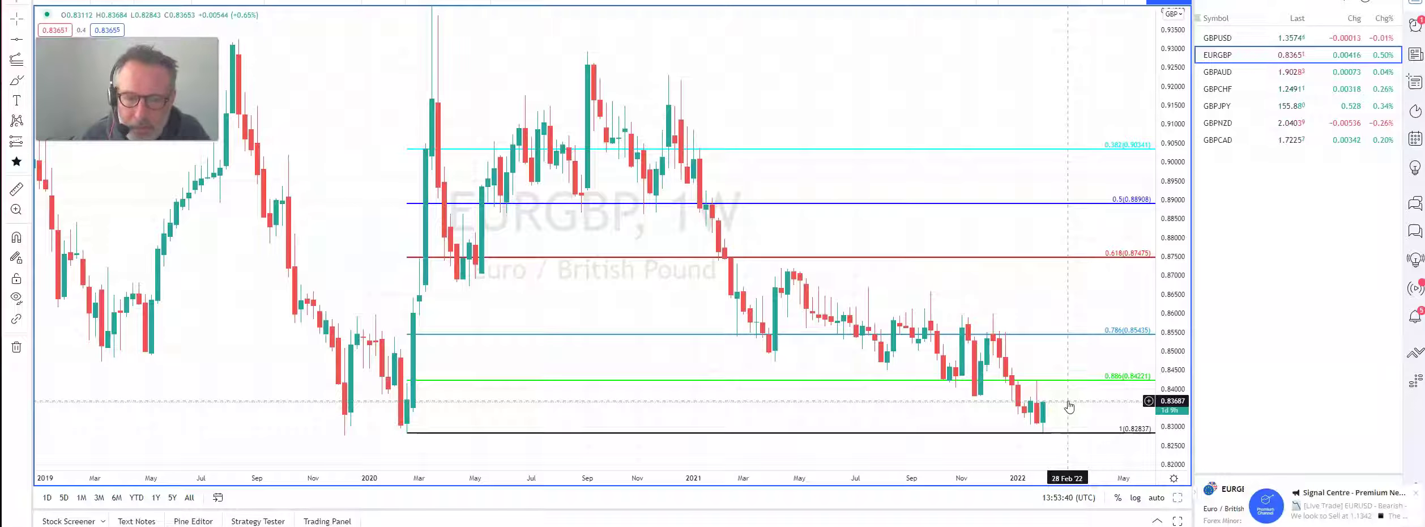
click(1236, 496)
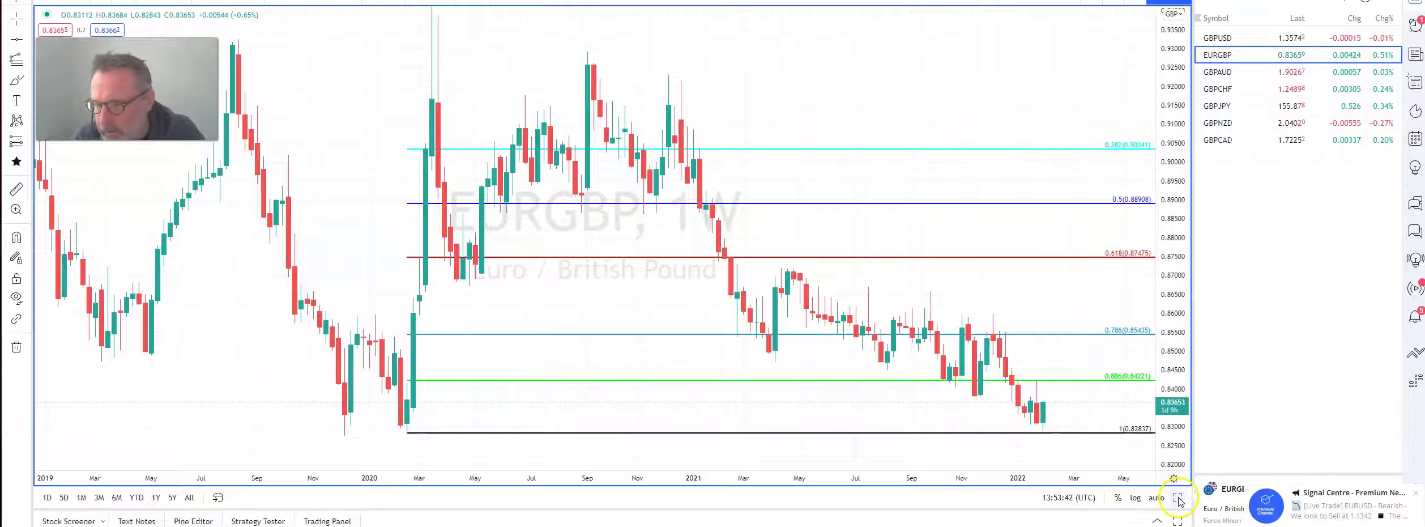
click(1418, 495)
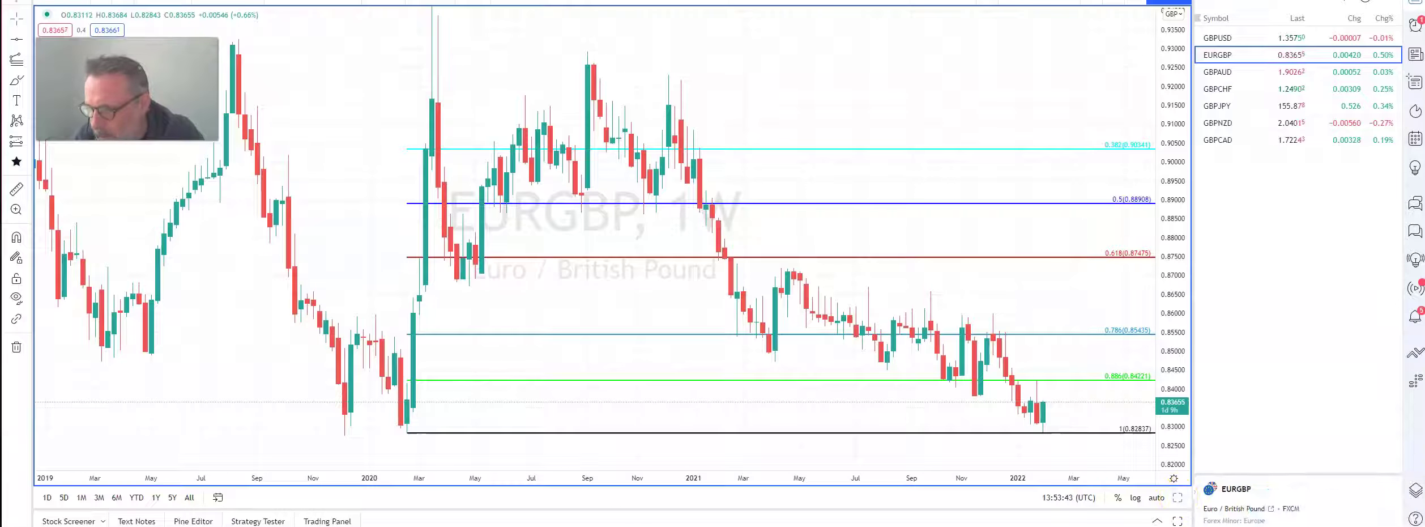
click(1177, 499)
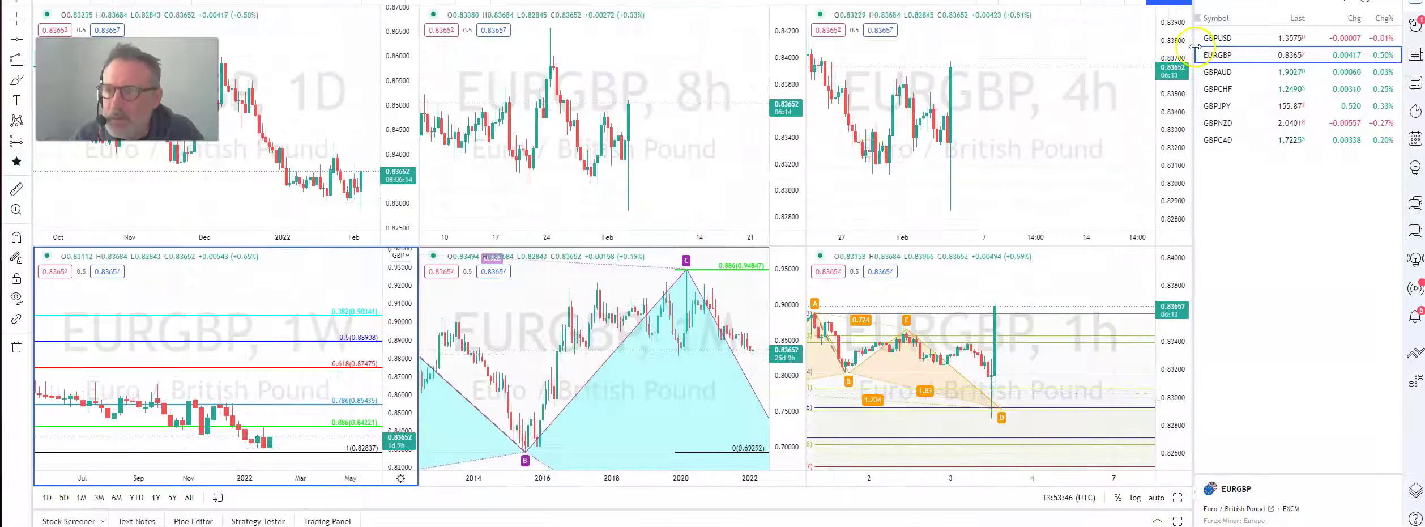
Switch to the USD watchlist, load USDCHF and compress the 4-hour price scale to inspect more of the harmonic pattern
click(1215, 3)
click(1225, 276)
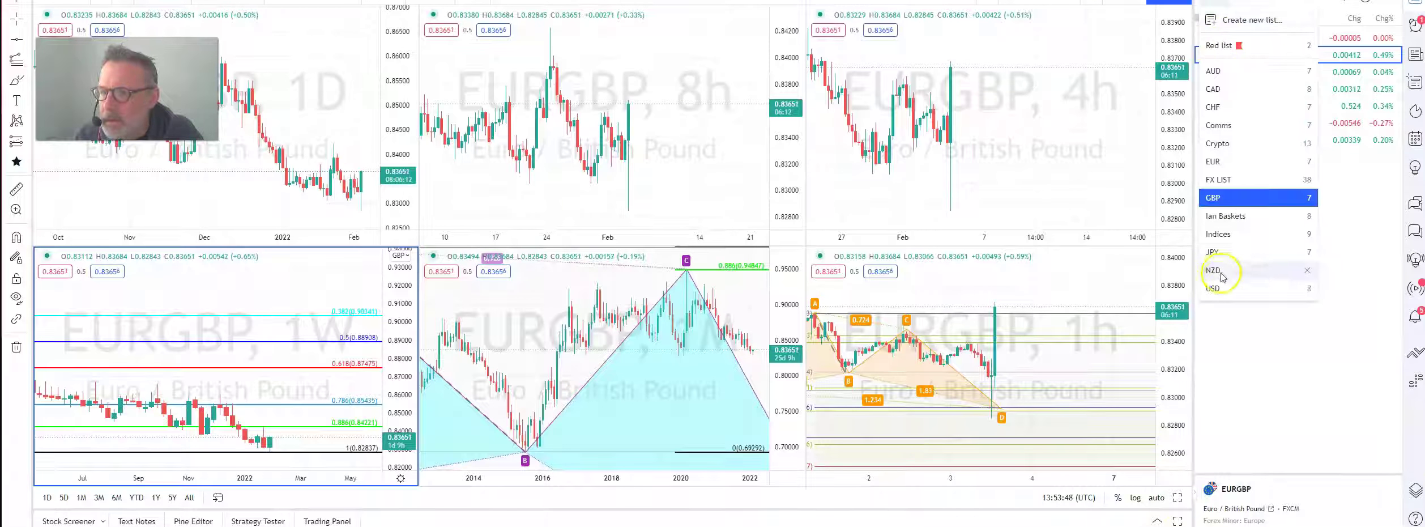
click(1224, 72)
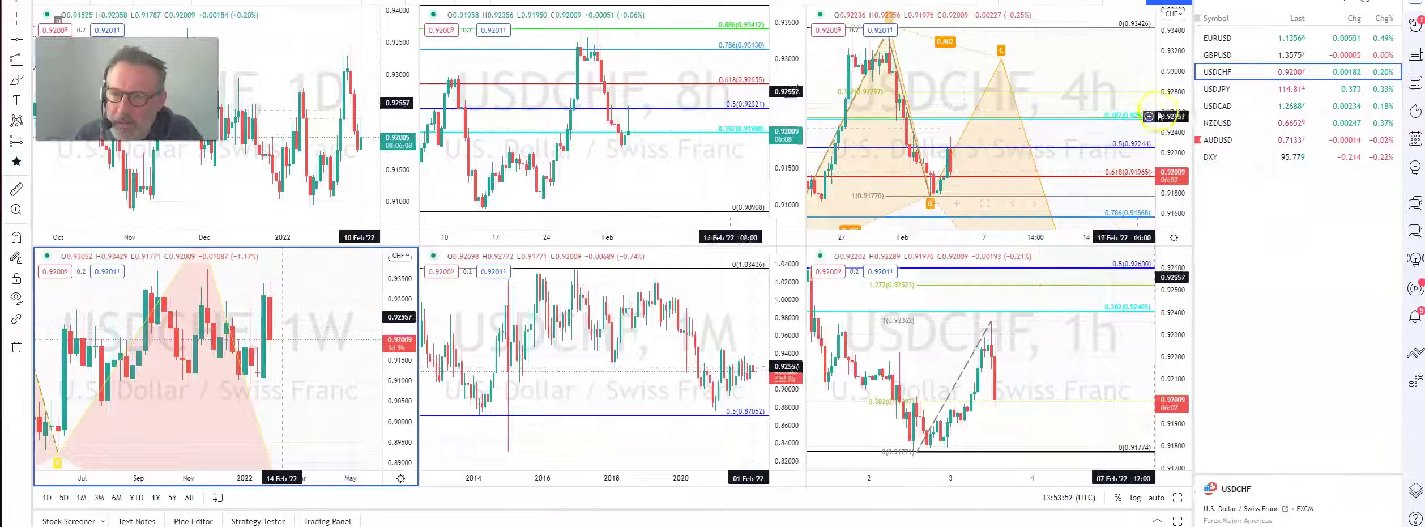
click(1177, 97)
drag(1177, 98, 1177, 147)
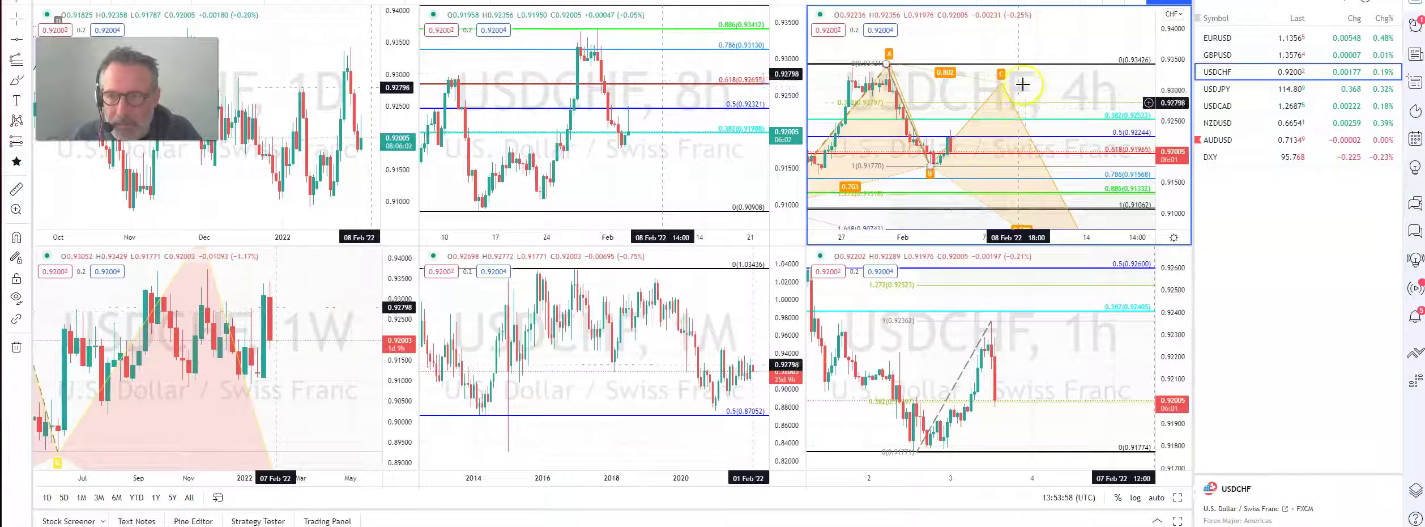
Load USDJPY, examine its maximized 4-hour XABCD pattern against the Fibonacci levels and restore the multi-chart layout
click(1218, 89)
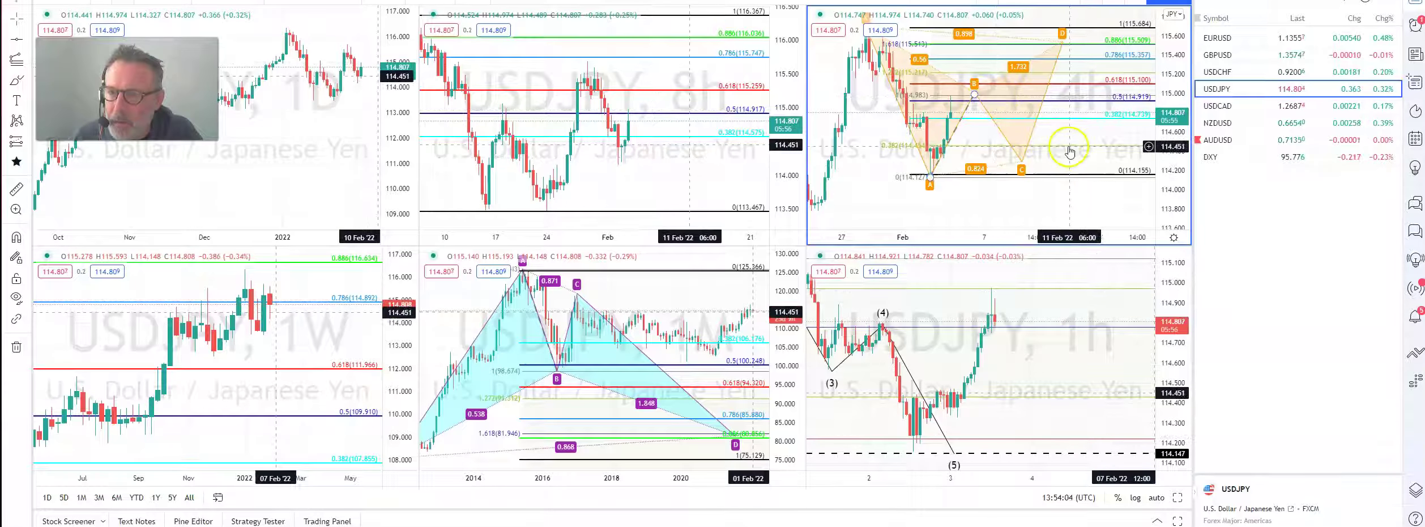
click(1177, 497)
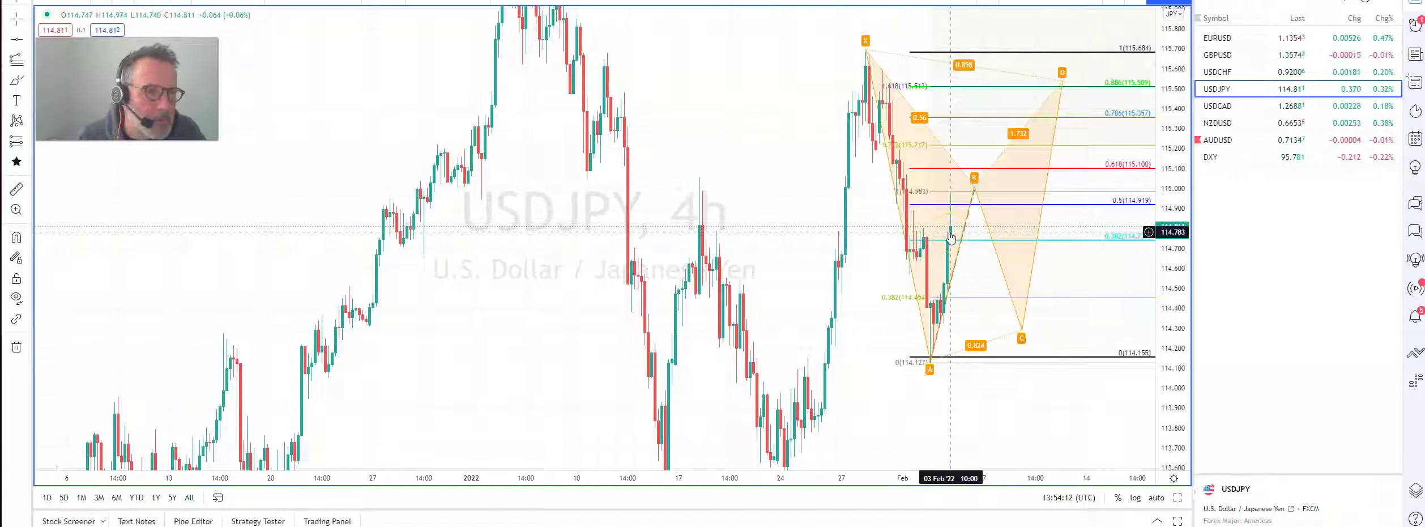
click(999, 214)
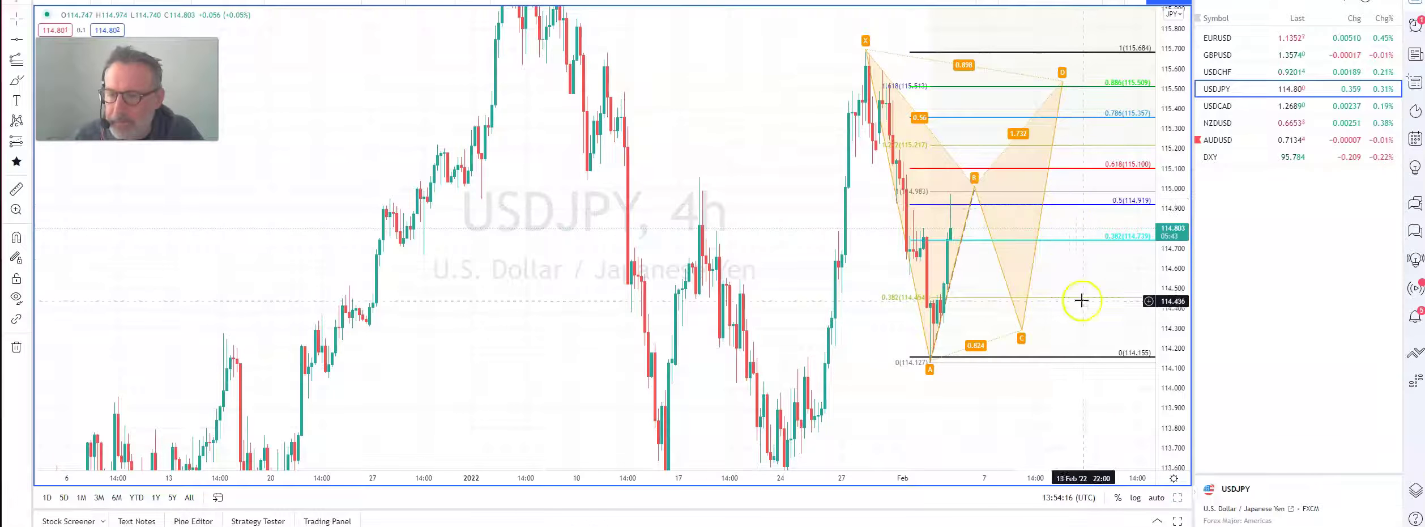
click(1178, 493)
Load USDCAD, maximize its 1-hour chart and examine the XABCD pattern's point D at the 0.786 retracement
click(1227, 107)
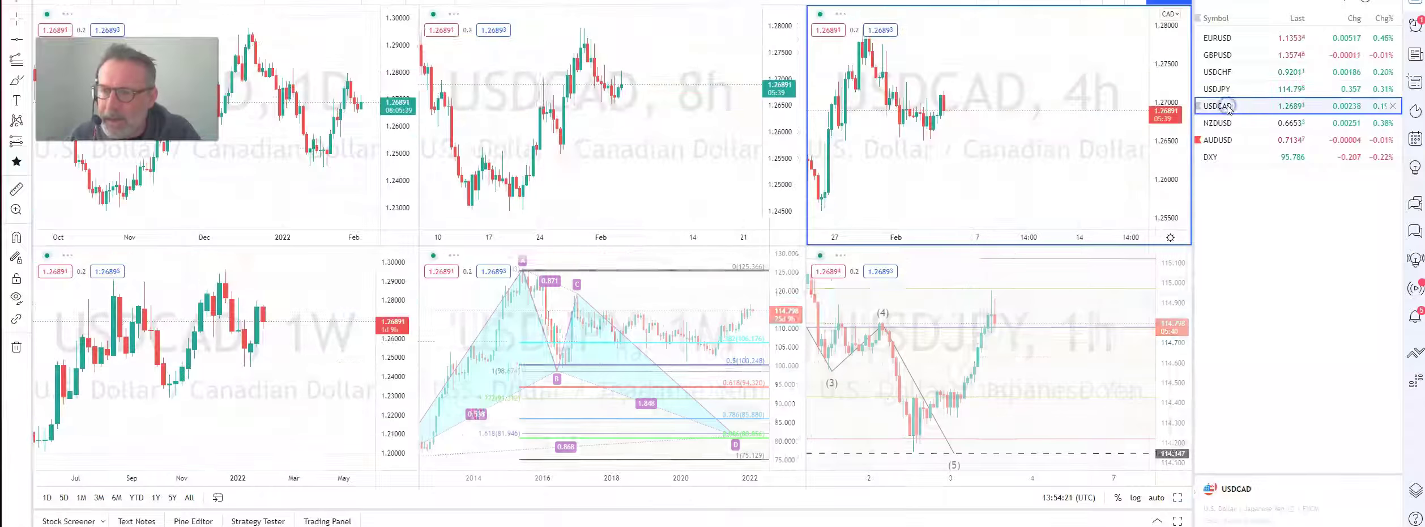
click(1076, 316)
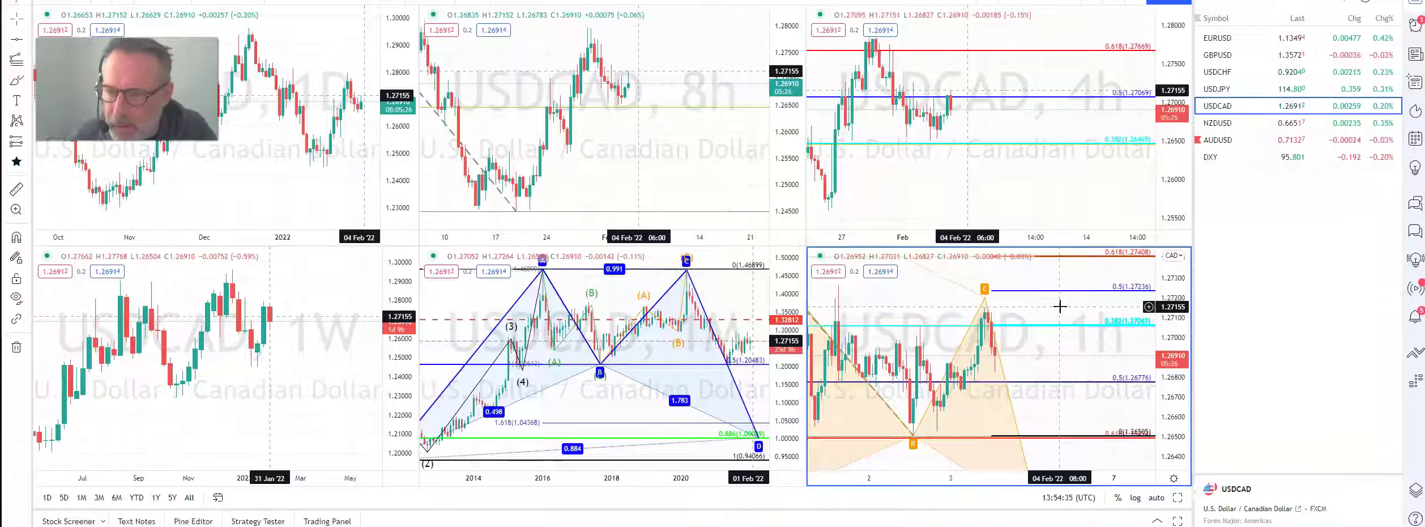
click(1060, 306)
click(1194, 502)
click(1181, 500)
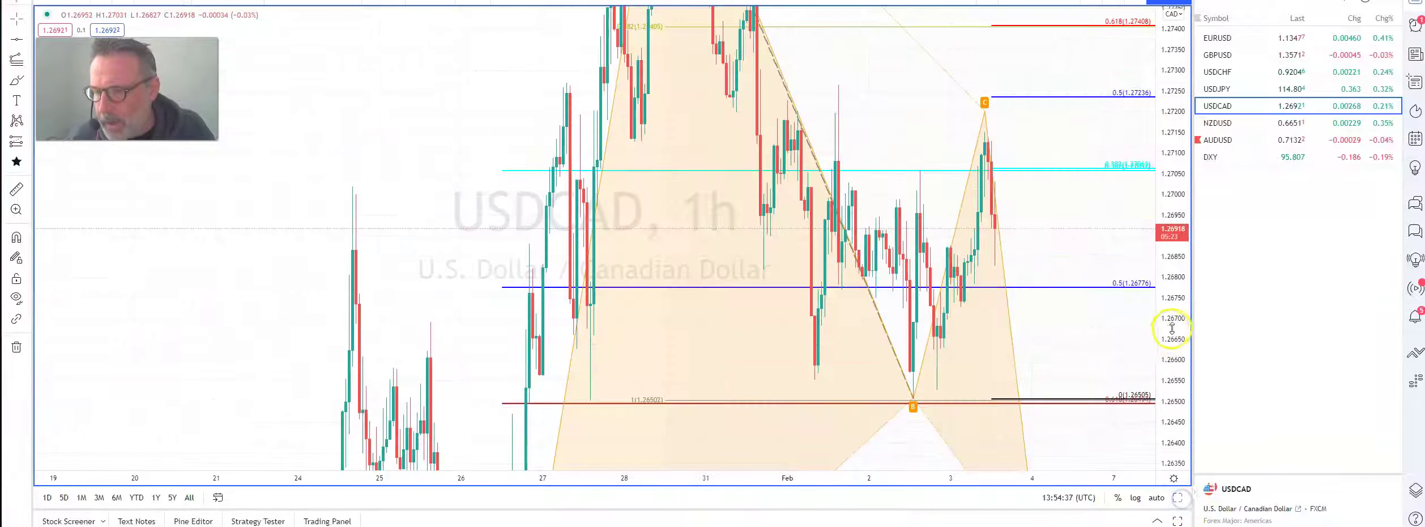
click(1039, 397)
drag(1039, 397, 1058, 391)
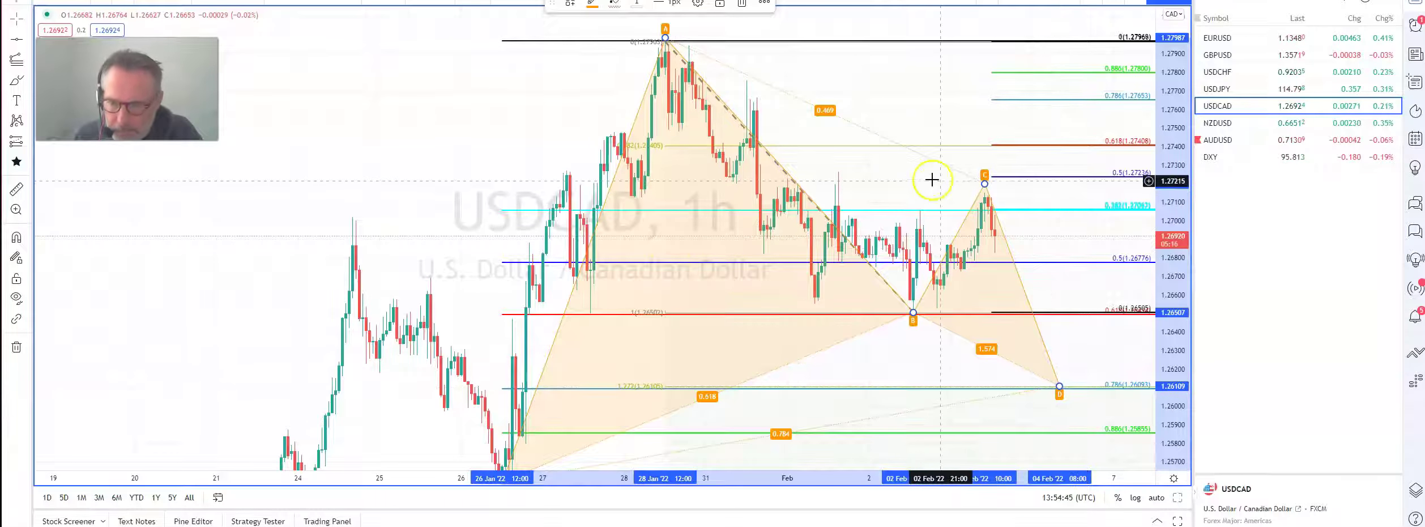
click(1061, 381)
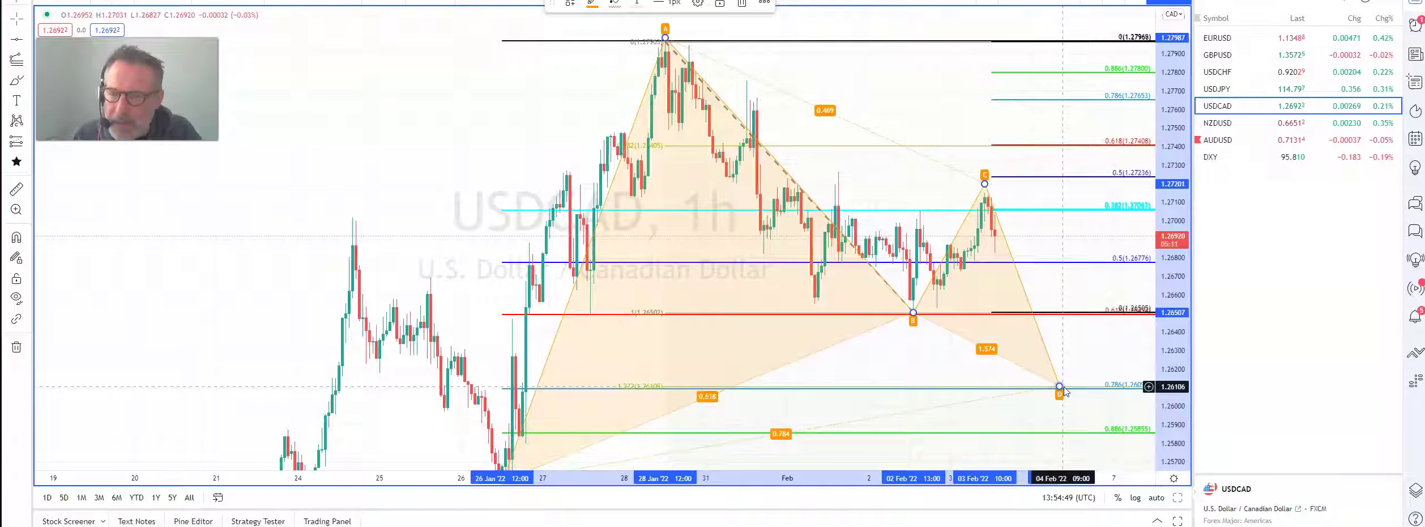
Move point C of the USDCAD 1-hour pattern down to the 3 February high at about 1.27157
click(986, 194)
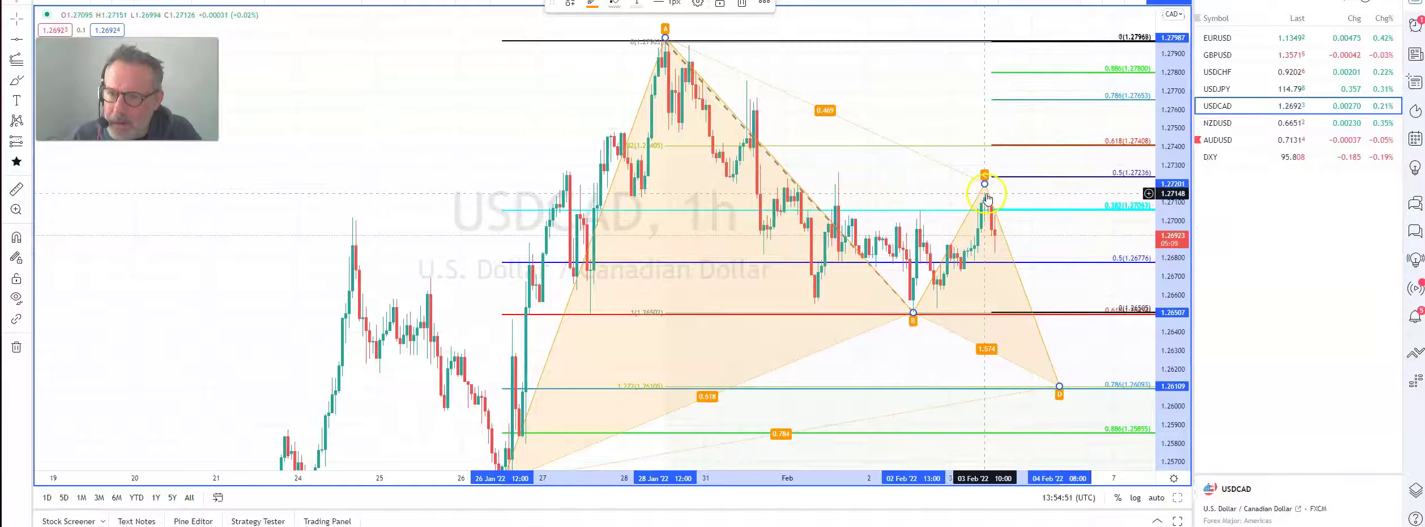
mouse_move(985, 186)
mouse_down()
mouse_move(989, 71)
mouse_move(982, 199)
mouse_up()
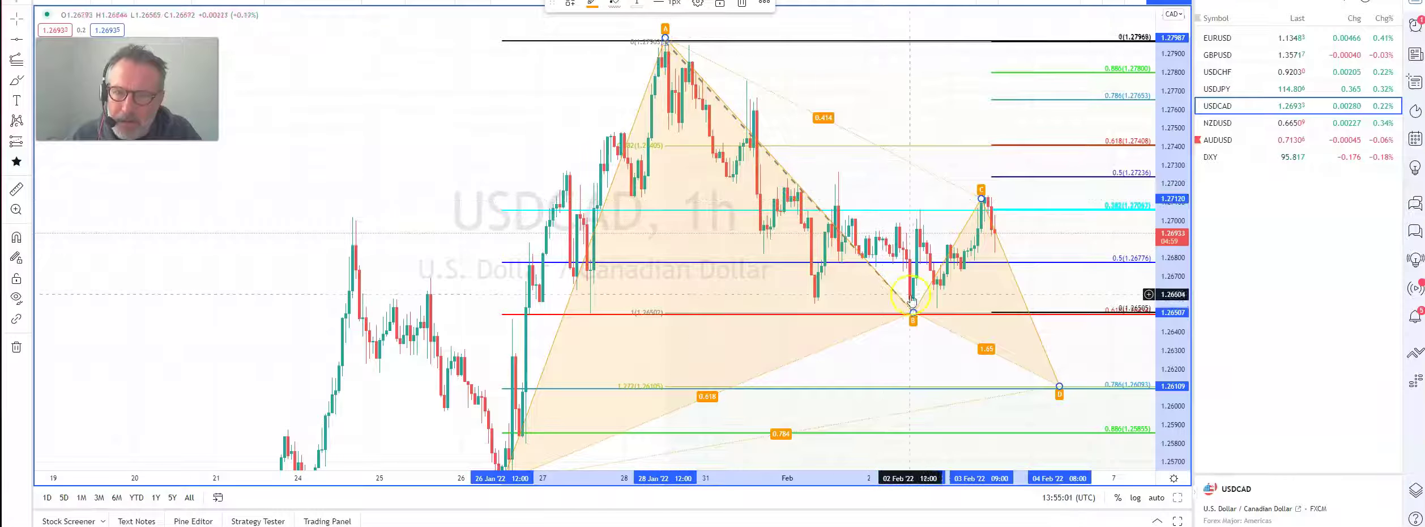
mouse_move(982, 199)
mouse_down()
mouse_move(997, 203)
mouse_move(985, 191)
mouse_up()
click(943, 292)
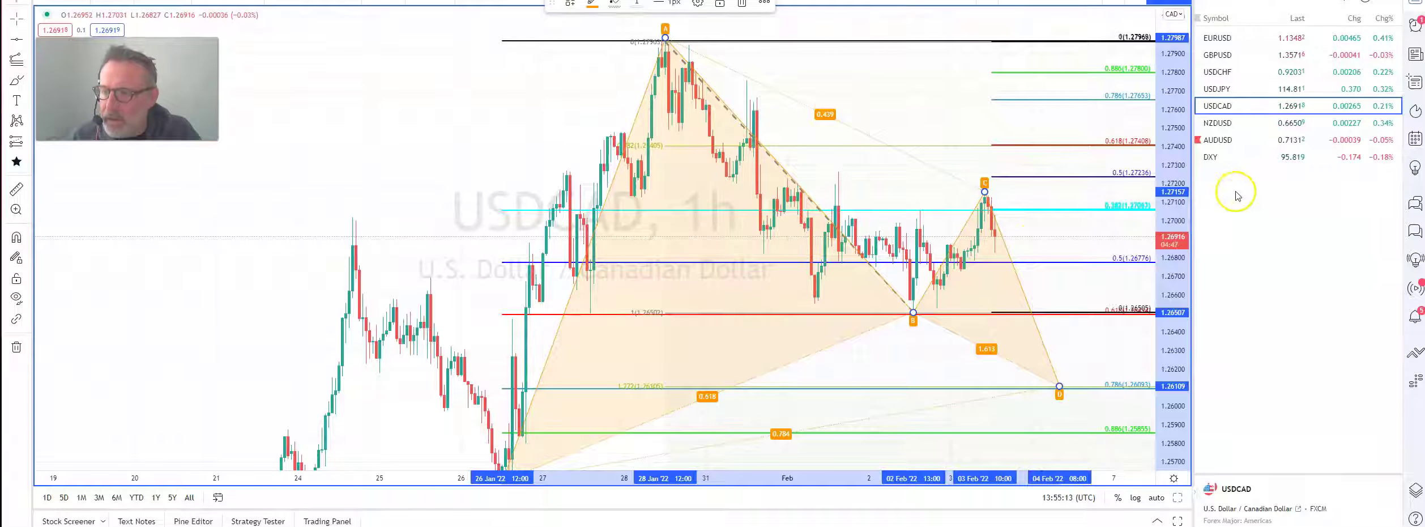
Load NZDUSD and examine the 1-hour pattern's projected point D at the 1.618 extension near 0.67440
click(1220, 125)
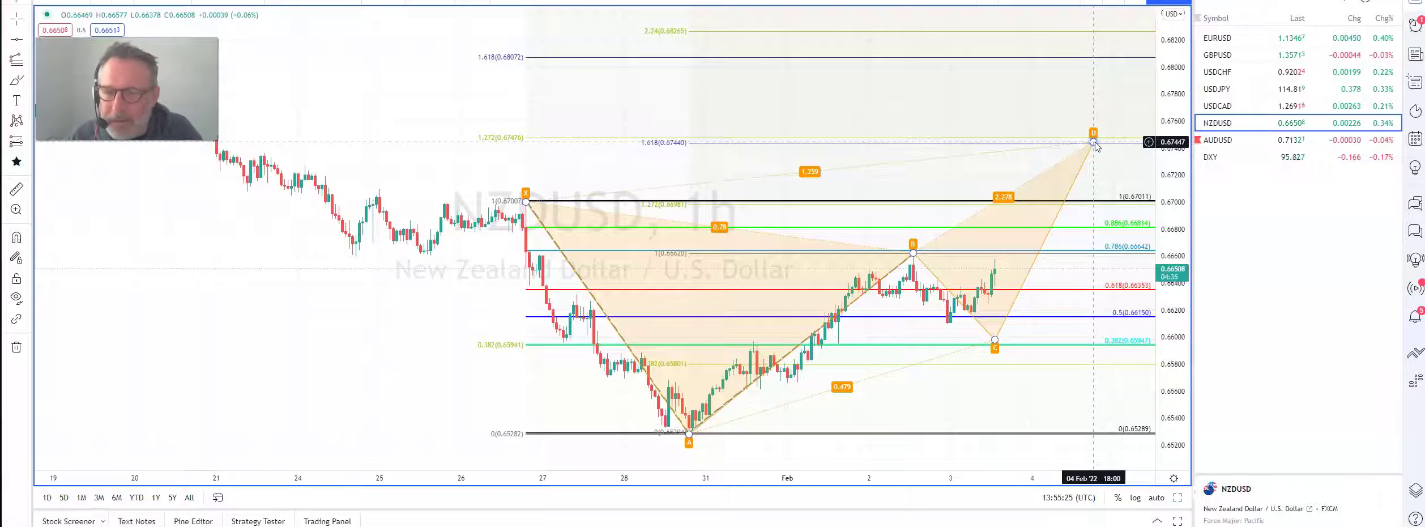
drag(890, 95, 712, 108)
click(589, 152)
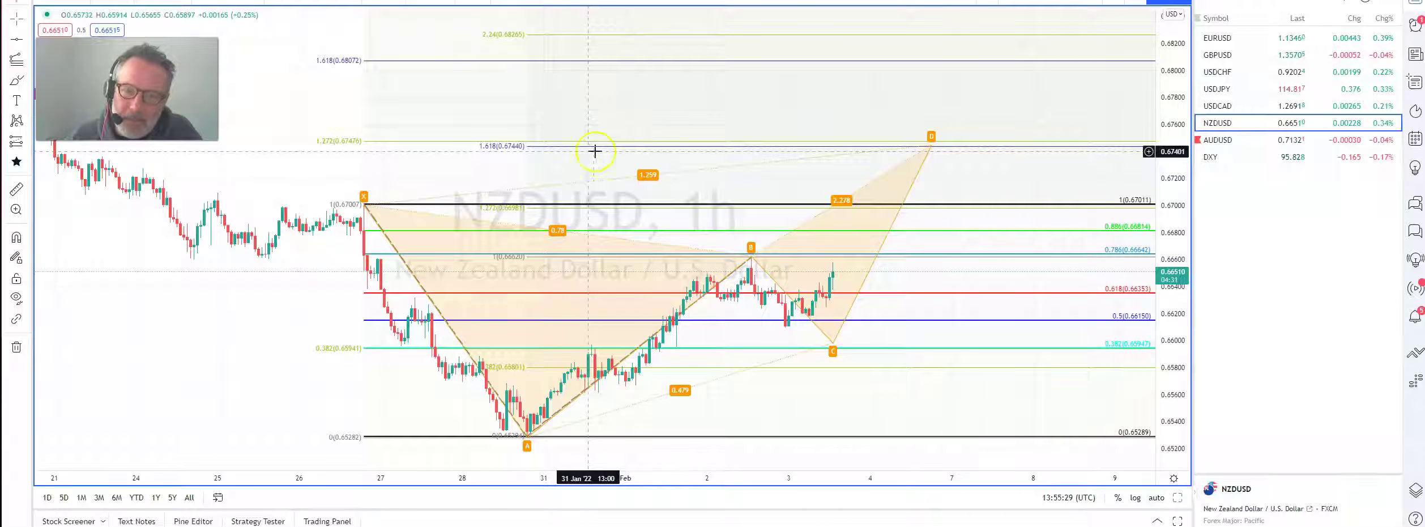
click(937, 148)
click(933, 145)
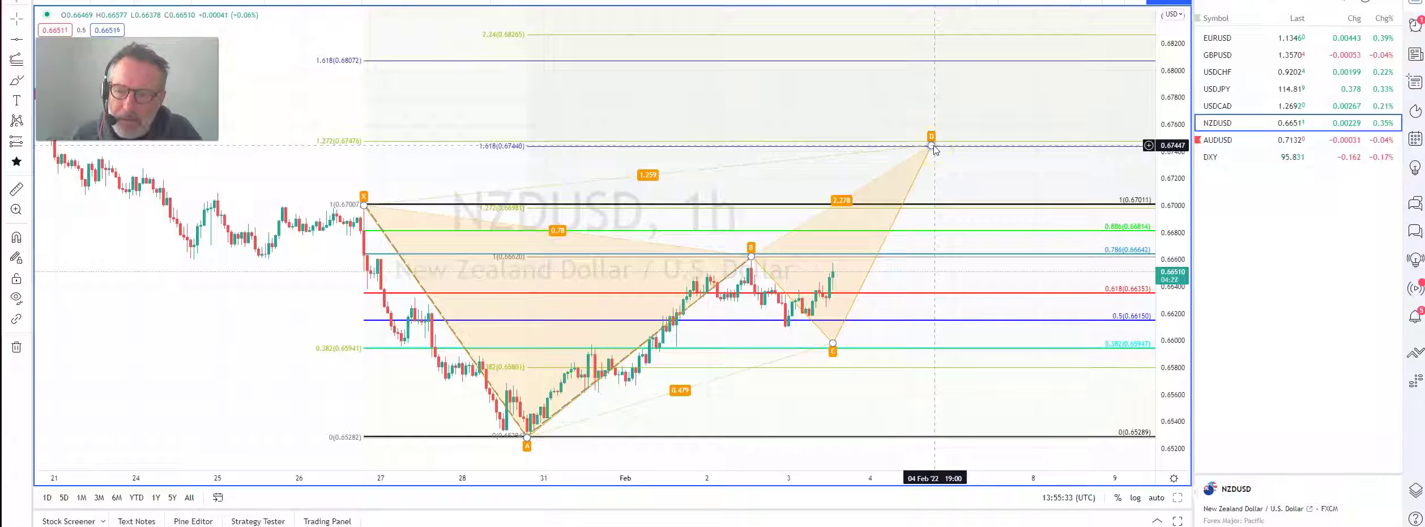
Load AUDUSD, restore the multi-chart layout and inspect the 4-hour rally against the 0.5 retracement and the OSB line
click(1221, 142)
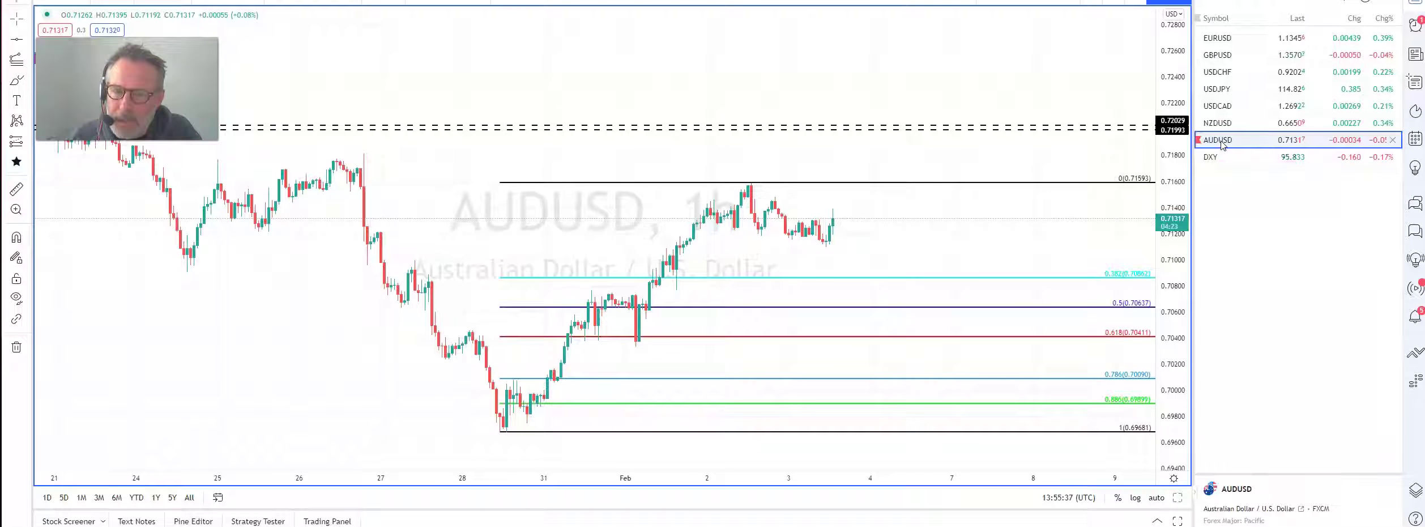
click(1178, 497)
click(1095, 287)
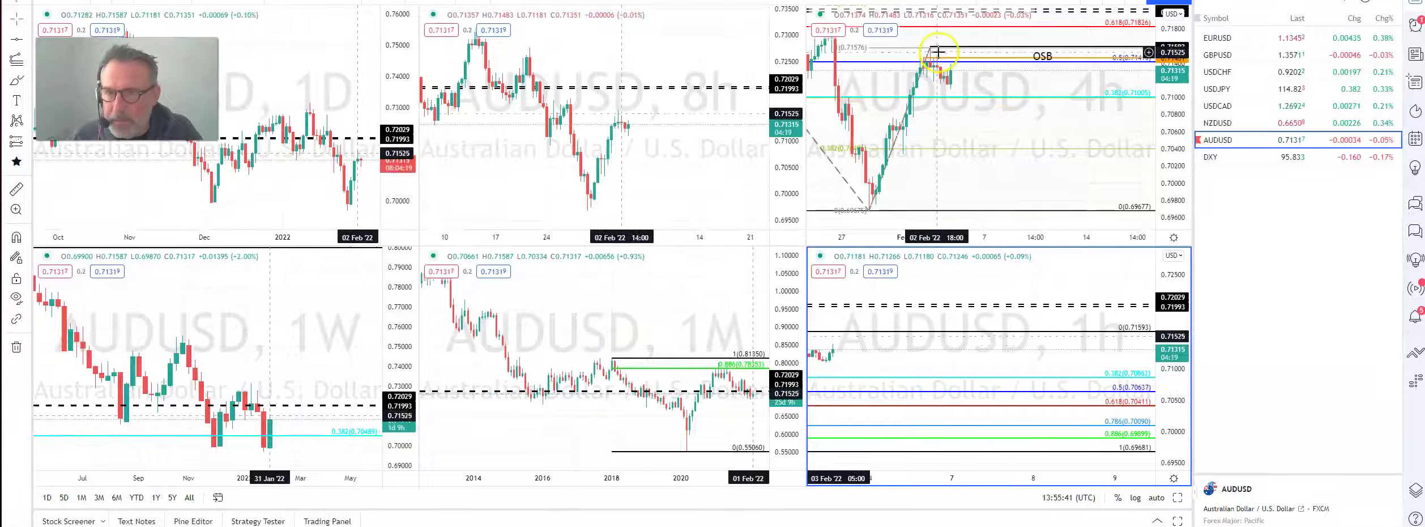
drag(935, 51, 957, 84)
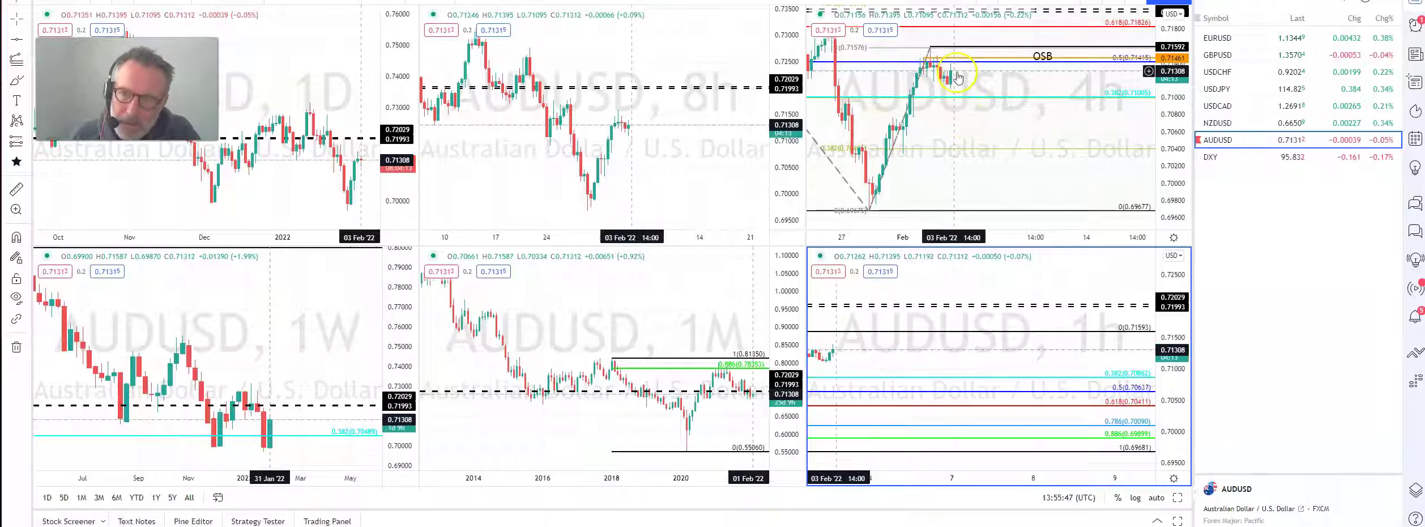
click(964, 115)
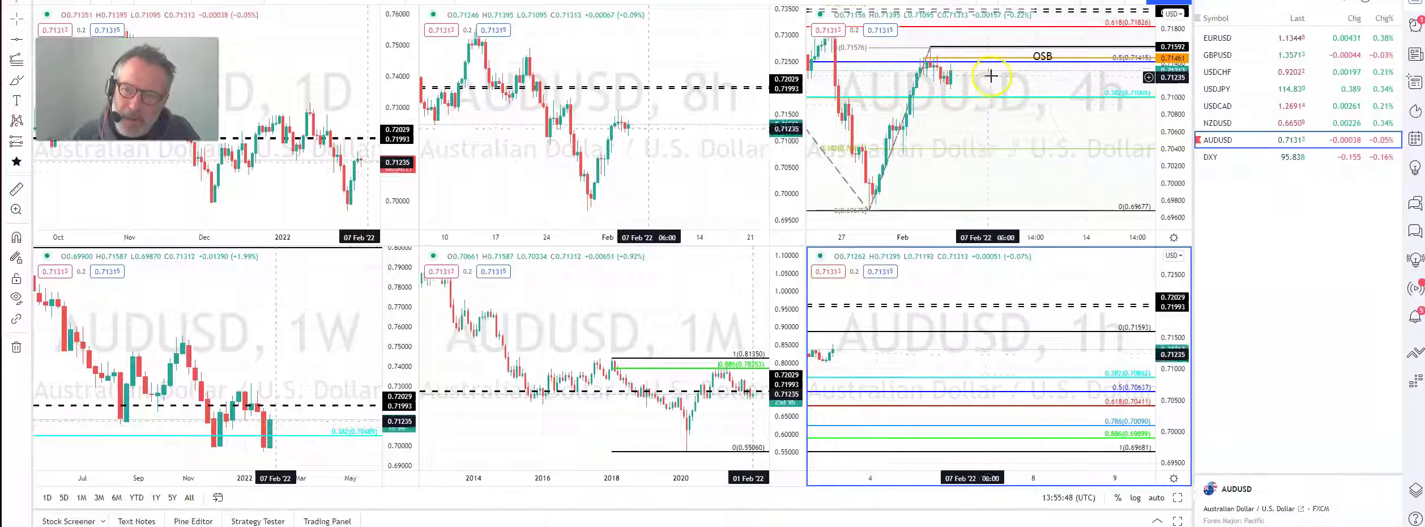
Maximize the AUDUSD 4-hour chart and draw an XABCD pattern with X at the 13 January high and A at the 28 January low
click(1033, 161)
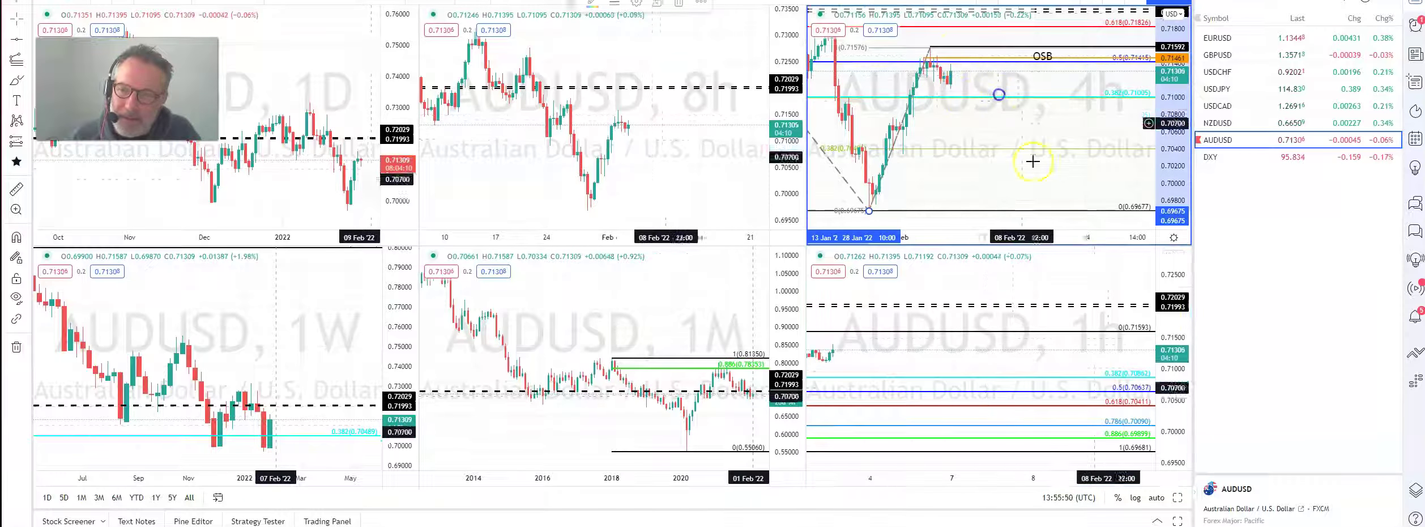
click(1178, 497)
drag(1172, 297, 1161, 446)
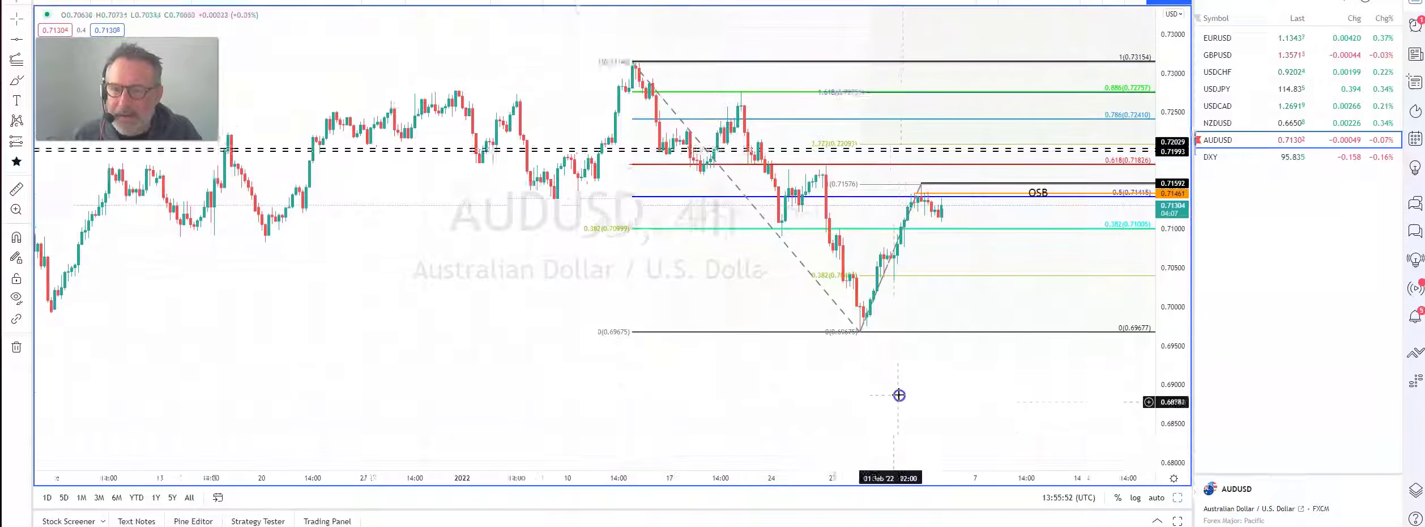
drag(904, 395, 817, 456)
click(14, 121)
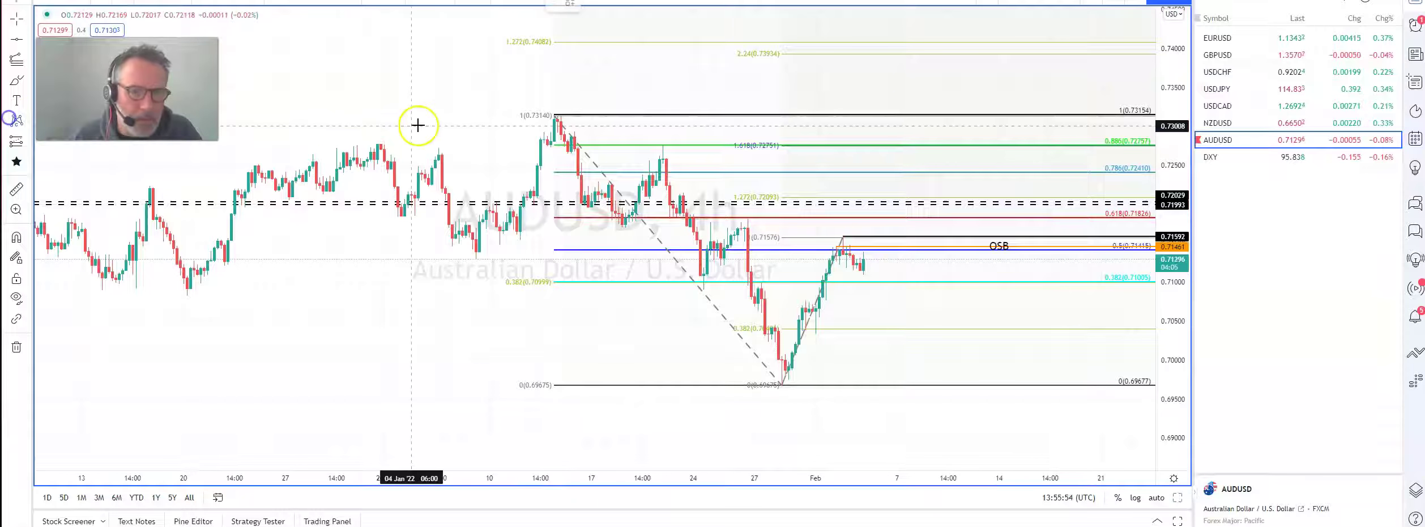
click(554, 115)
click(785, 384)
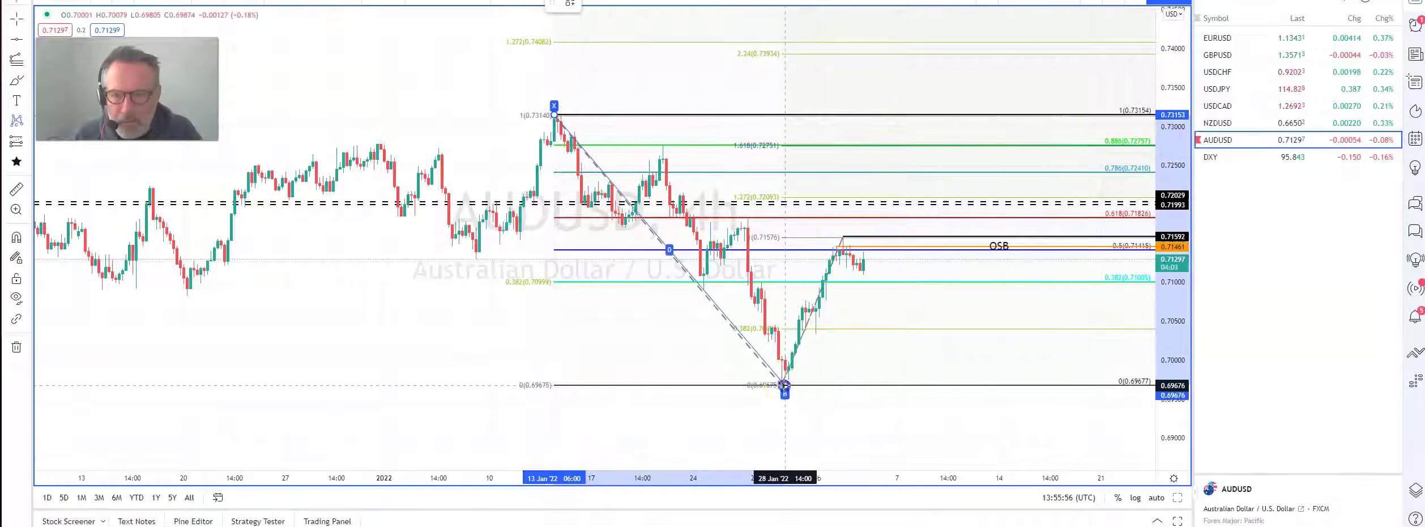
click(846, 239)
click(931, 348)
click(975, 152)
Load USDCAD again, reset its 1-hour chart view and maximize that chart so the whole XABCD pattern fits
click(1220, 106)
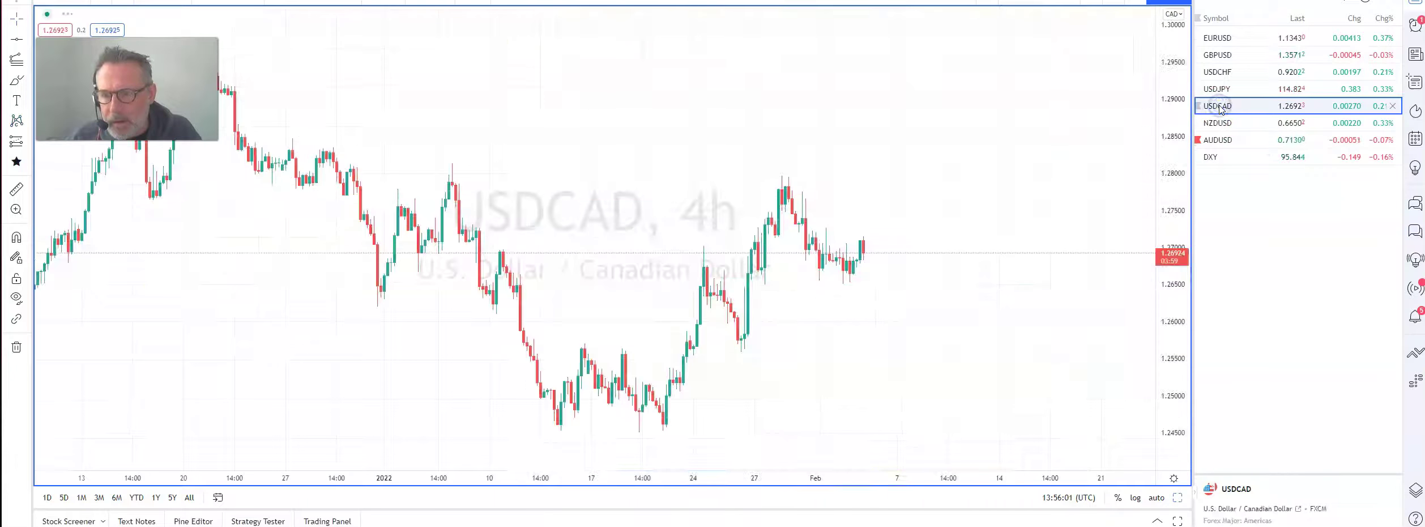
click(1179, 497)
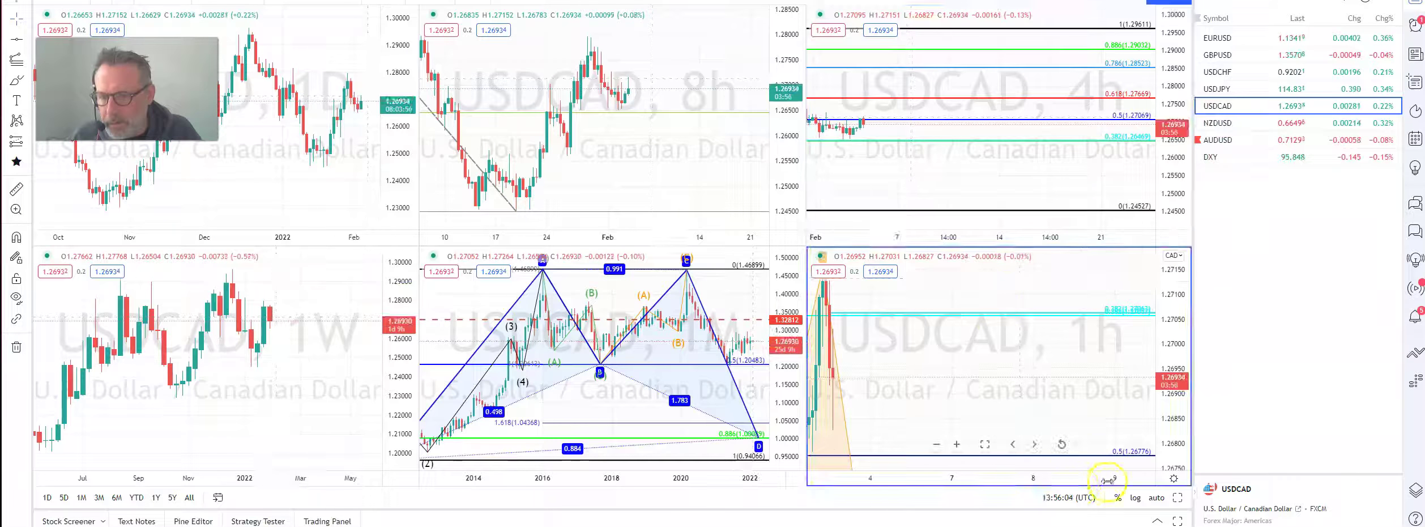
click(1062, 445)
click(1056, 358)
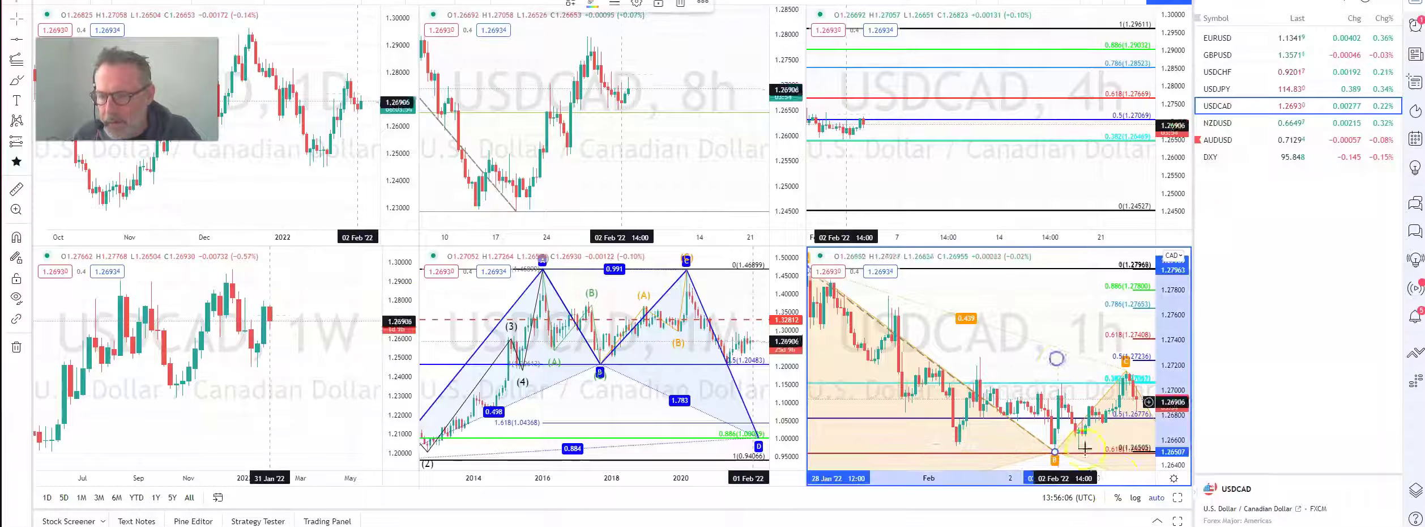
click(1177, 497)
drag(809, 384, 728, 385)
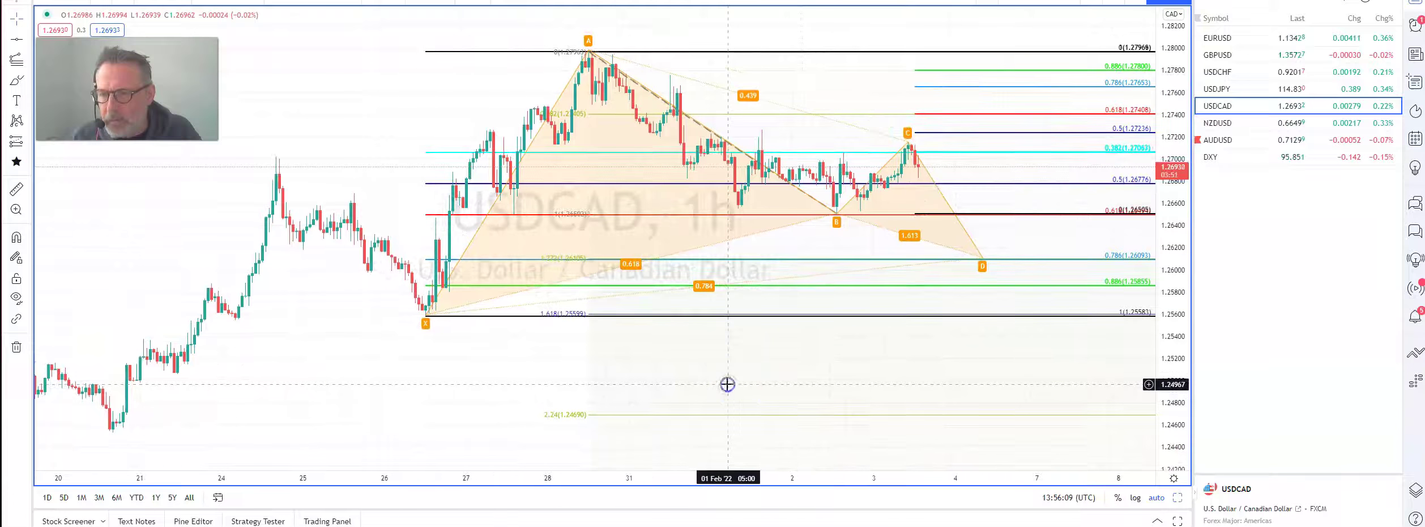